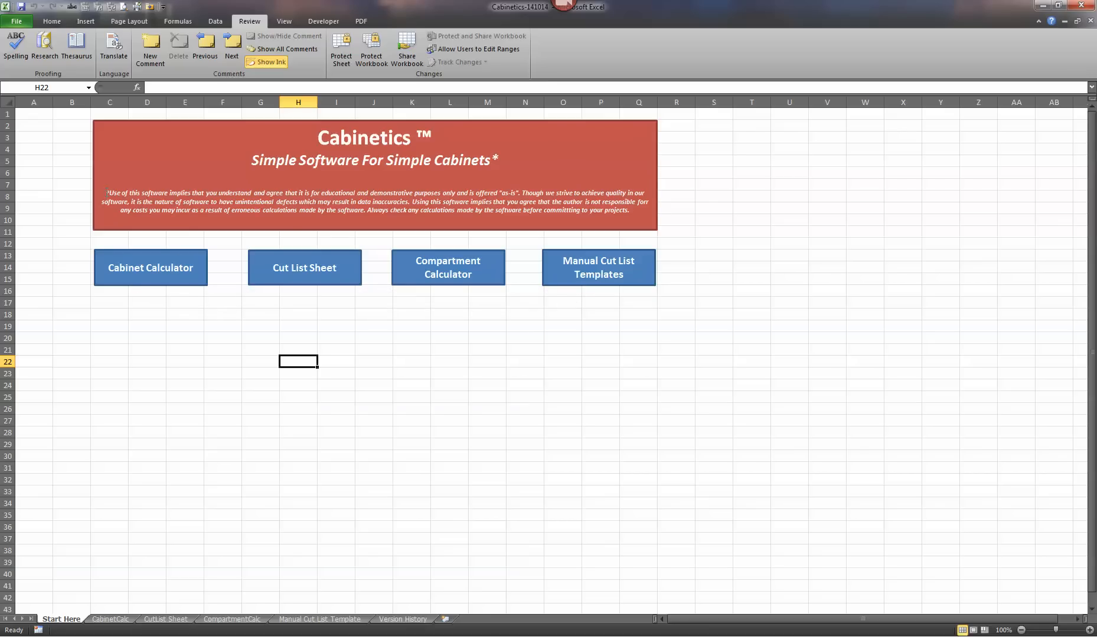
- Read the usage disclaimer text in the red Cabinetics title banner
left_click_drag(107, 192, 650, 218)
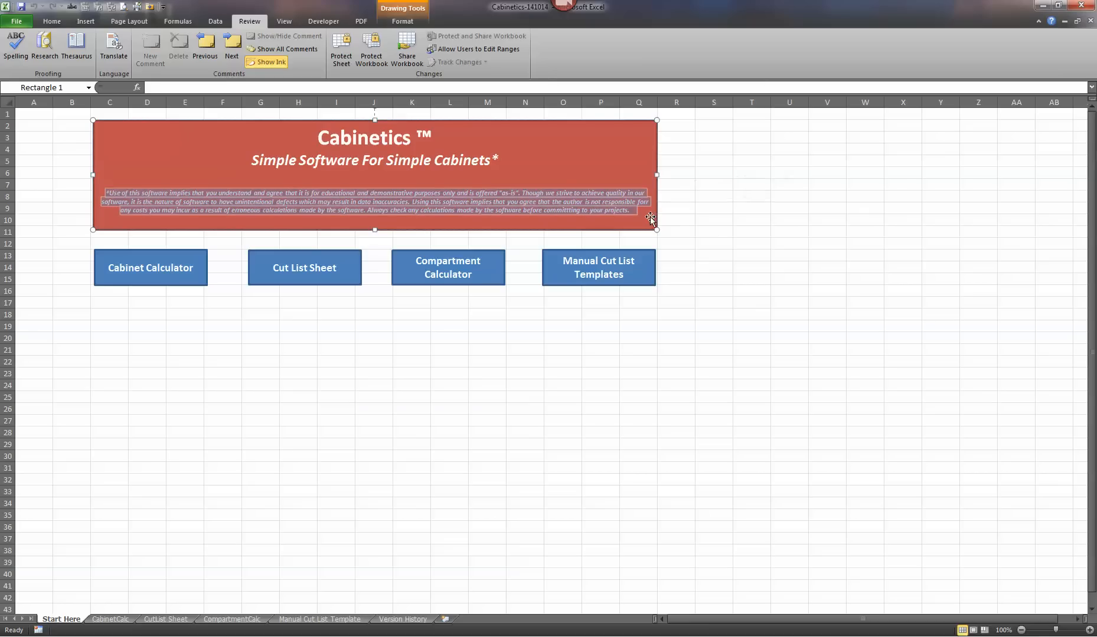
left_click(590, 168)
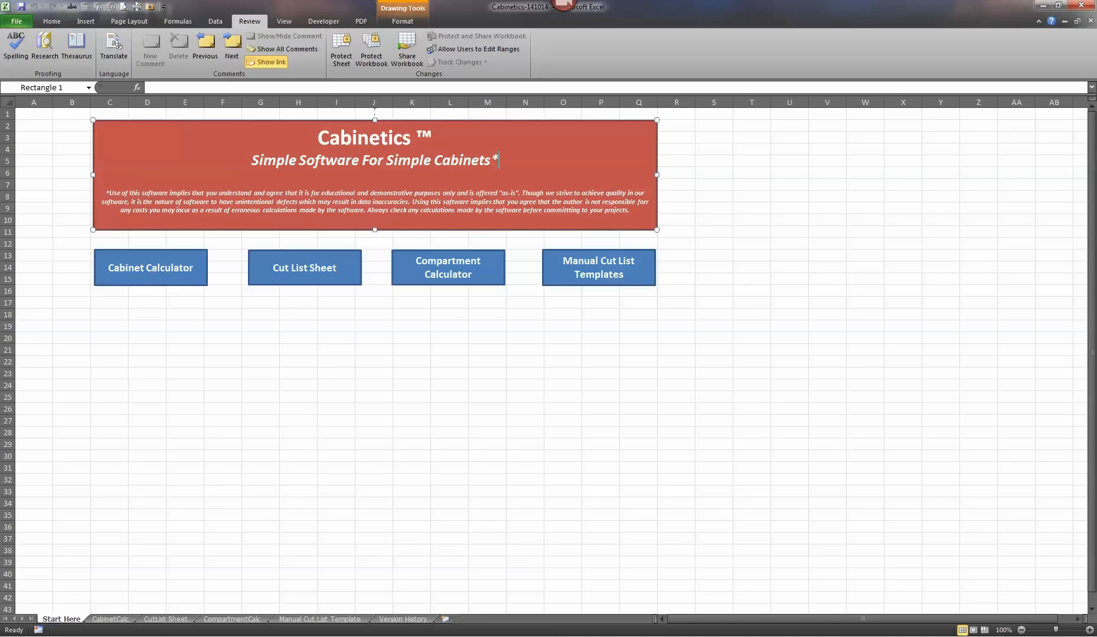
left_click(287, 356)
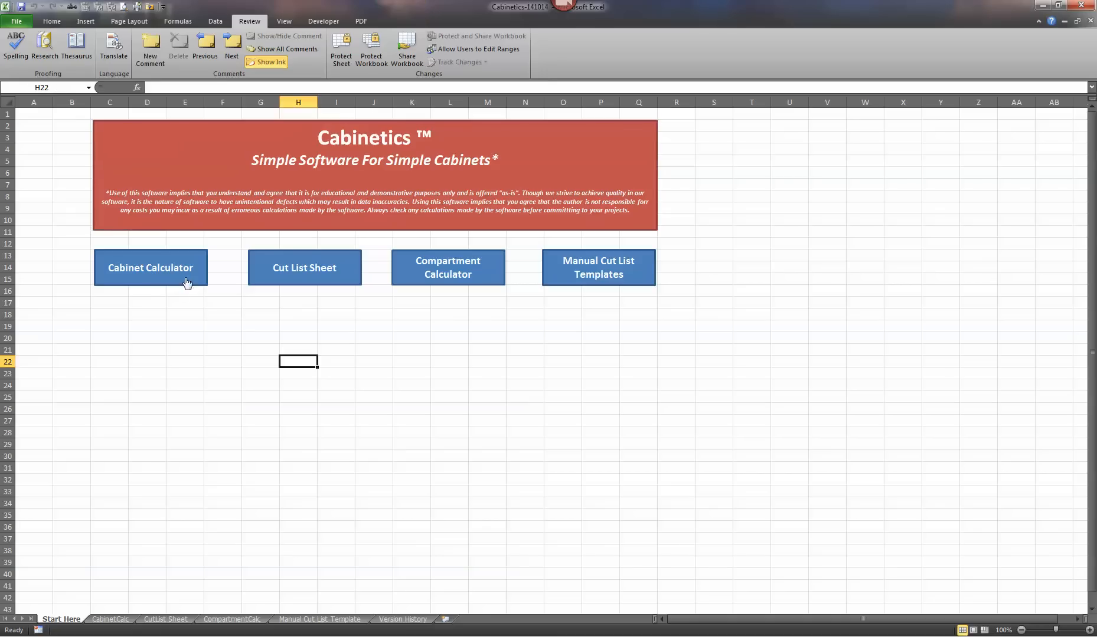
- Open the Cabinet Calculator sheet at its heading and navigation area
left_click(145, 269)
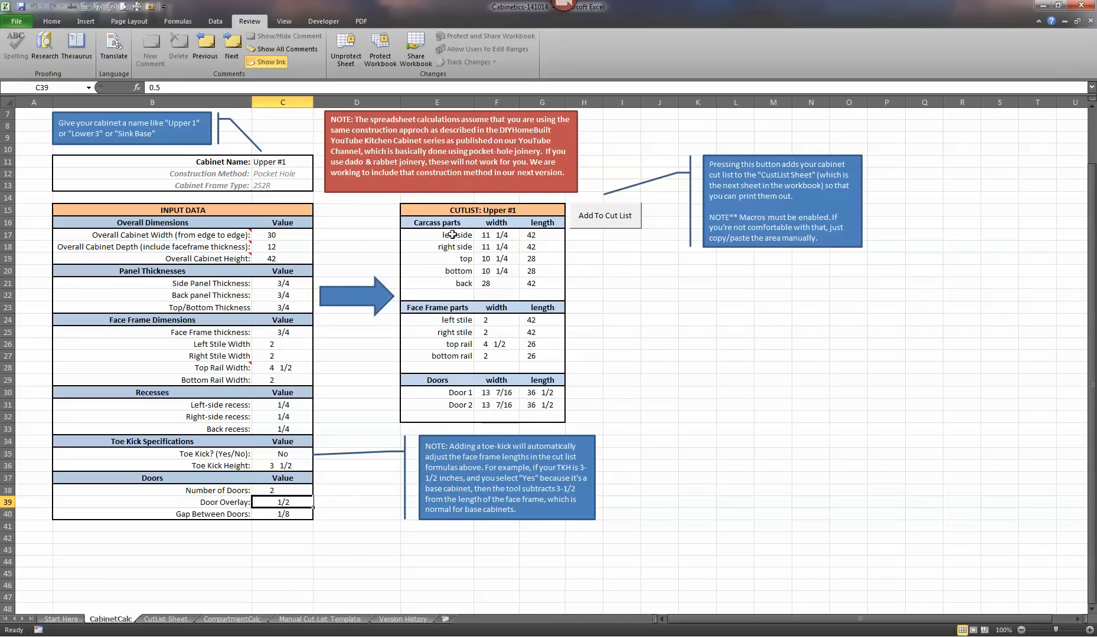
scroll(422, 313, "up", 2)
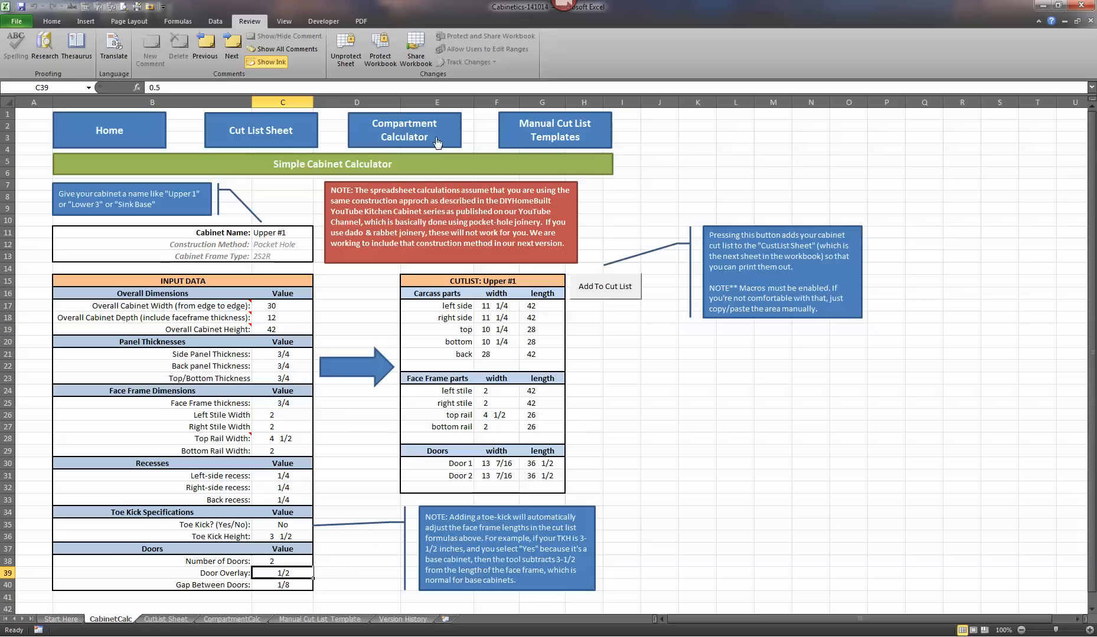
left_click(136, 145)
- Examine the overall cabinet width, depth and height inputs together with their explanatory cell comments
left_click(184, 278)
mouse_move(201, 298)
left_click(274, 305)
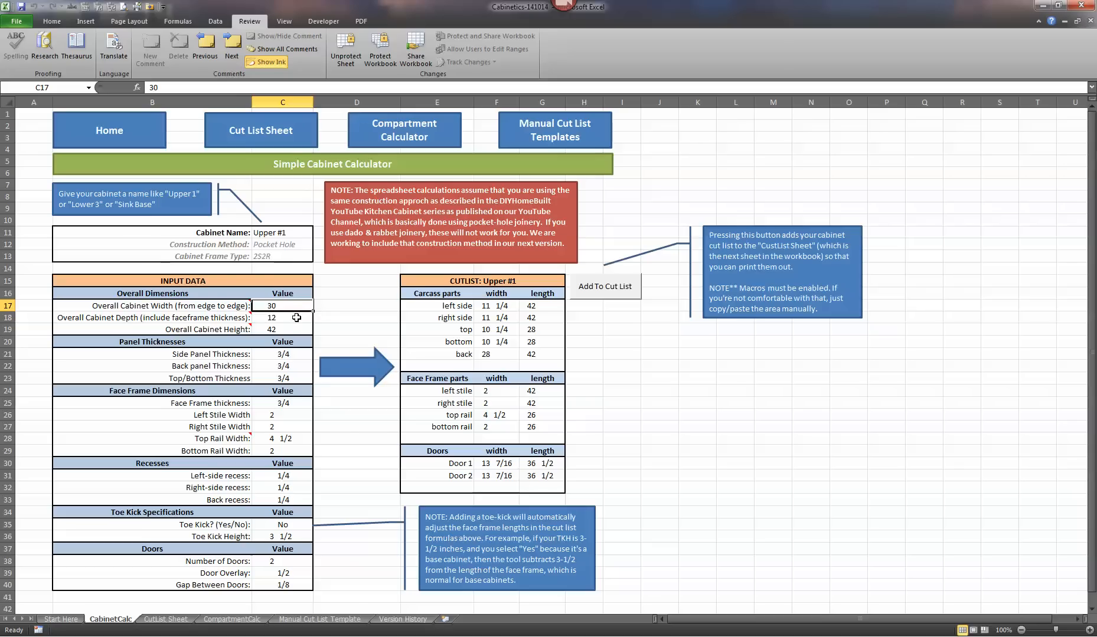
left_click(286, 318)
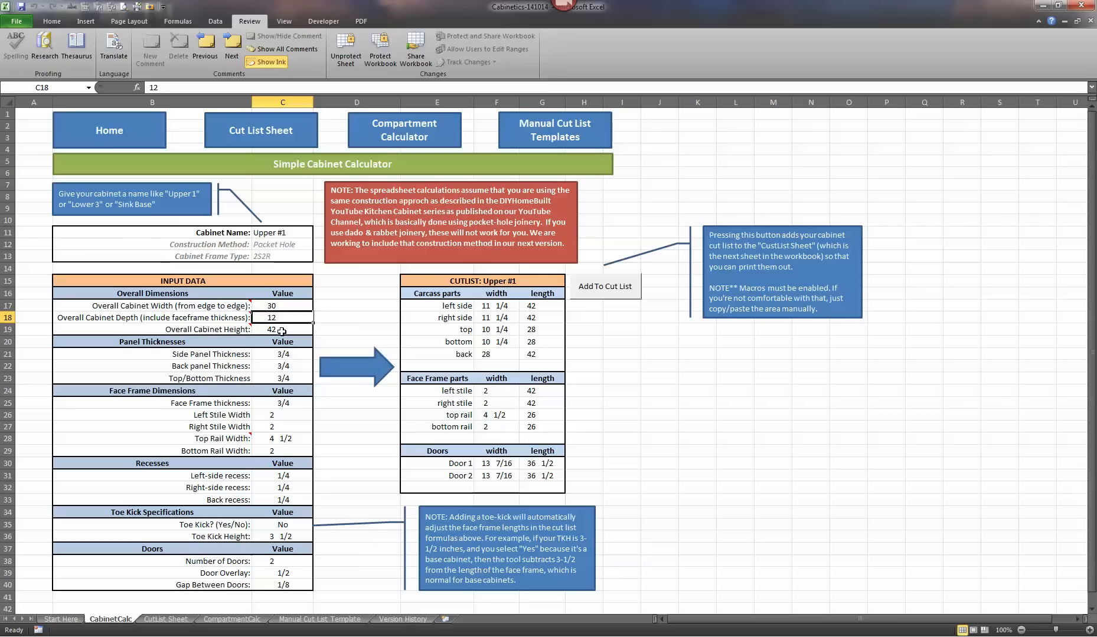
left_click(281, 332)
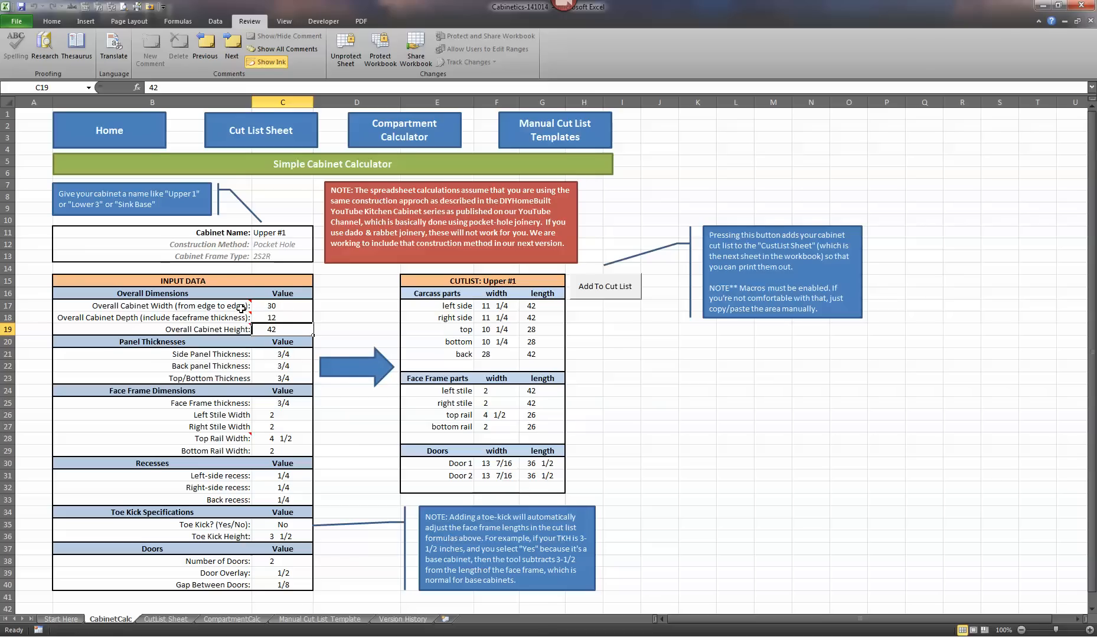
mouse_move(241, 307)
mouse_move(231, 313)
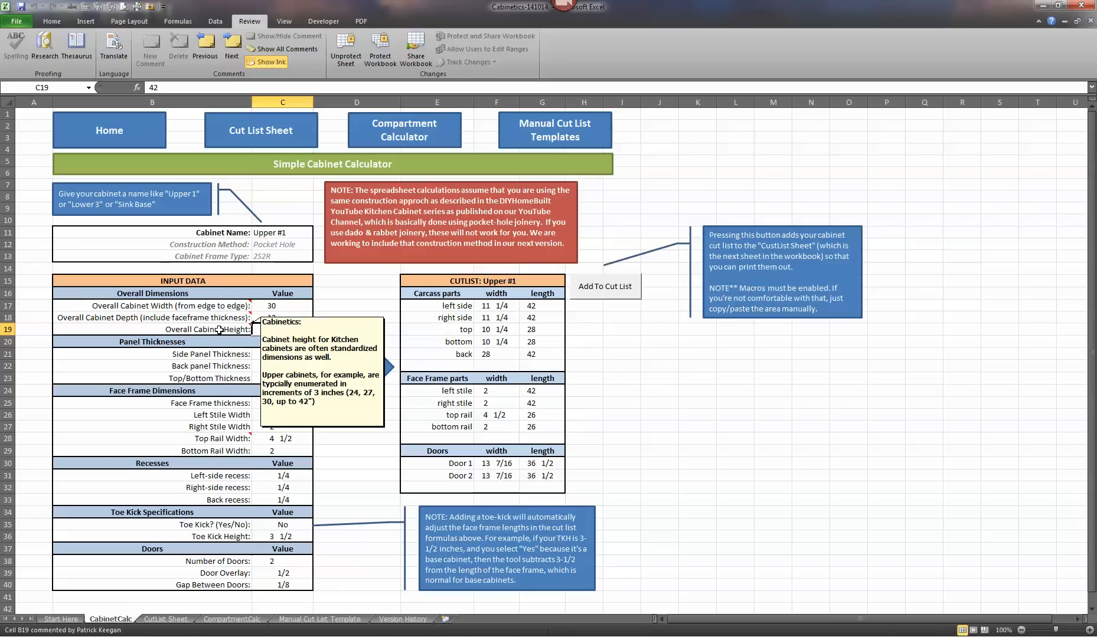
mouse_move(118, 310)
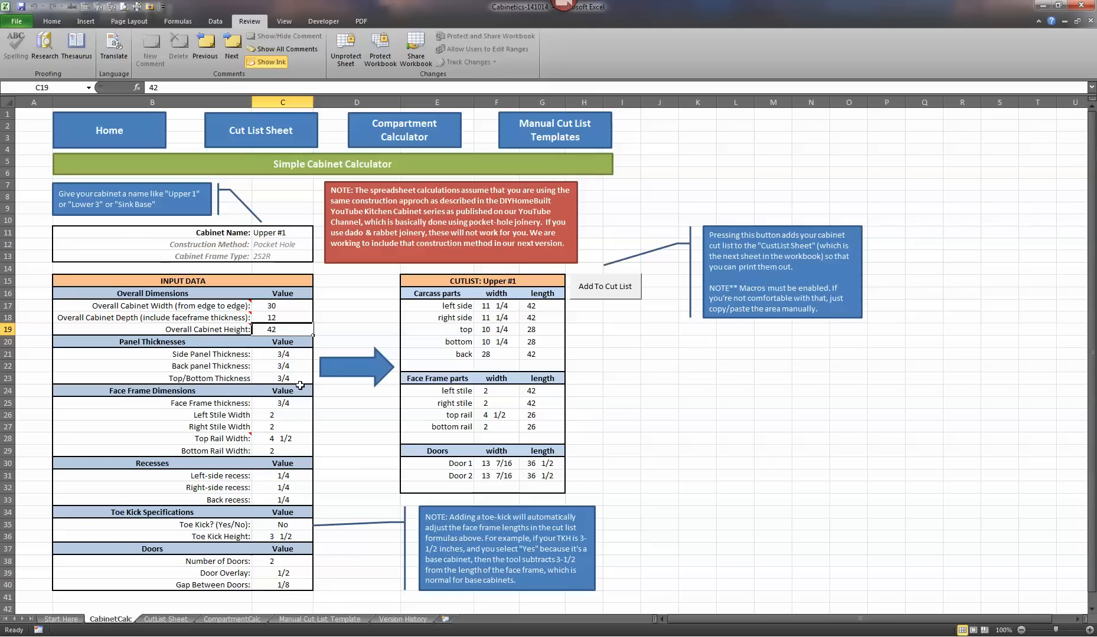
left_click(269, 319)
mouse_move(153, 319)
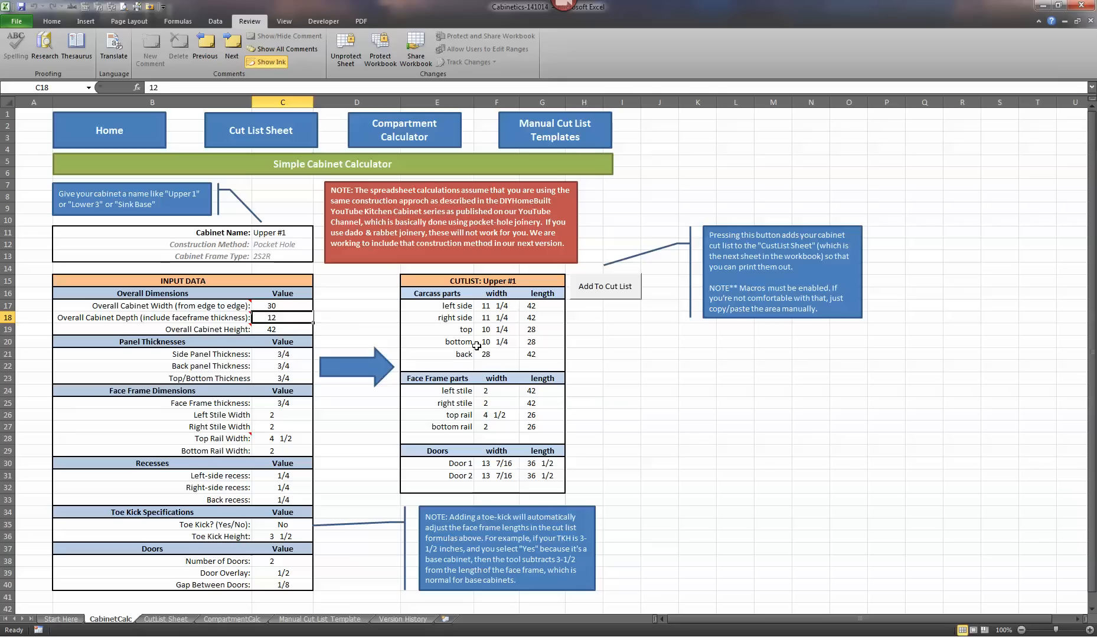
- Rename the cabinet to Microwave in the calculator's cabinet name cell
left_click(282, 233)
type("Mic")
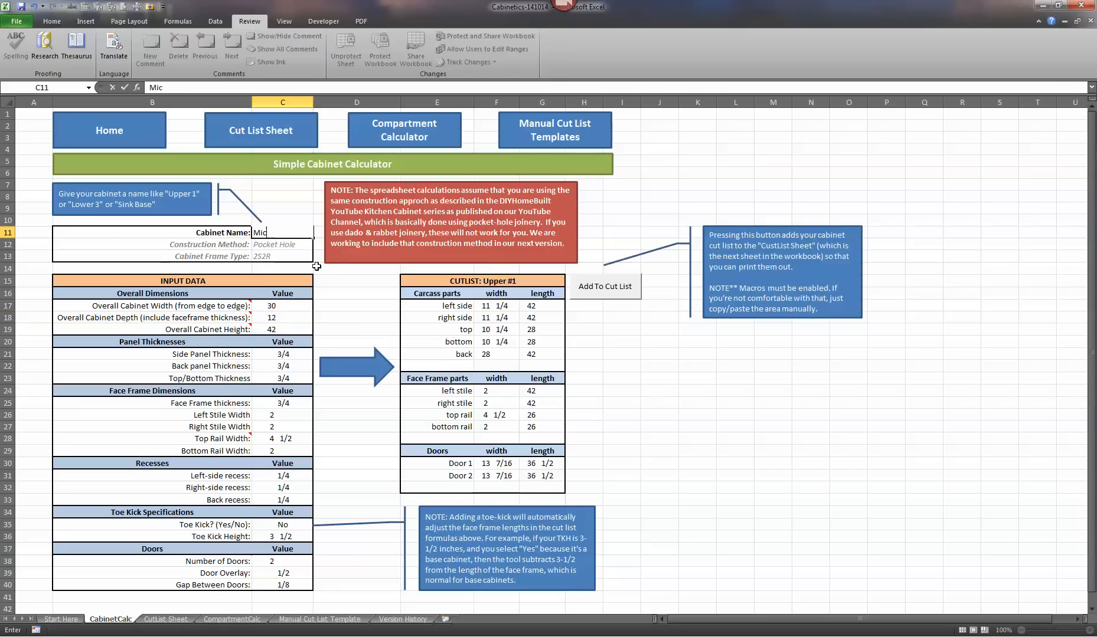
type("rowave")
key("Return")
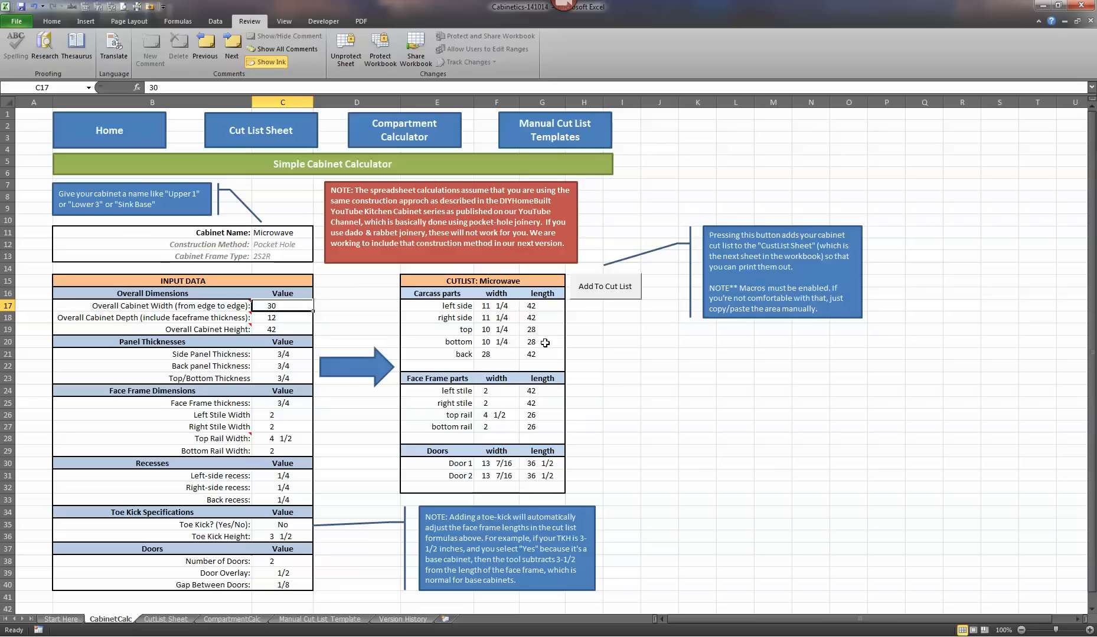
- Set the overall cabinet depth to 16 in the input data
left_click(287, 317)
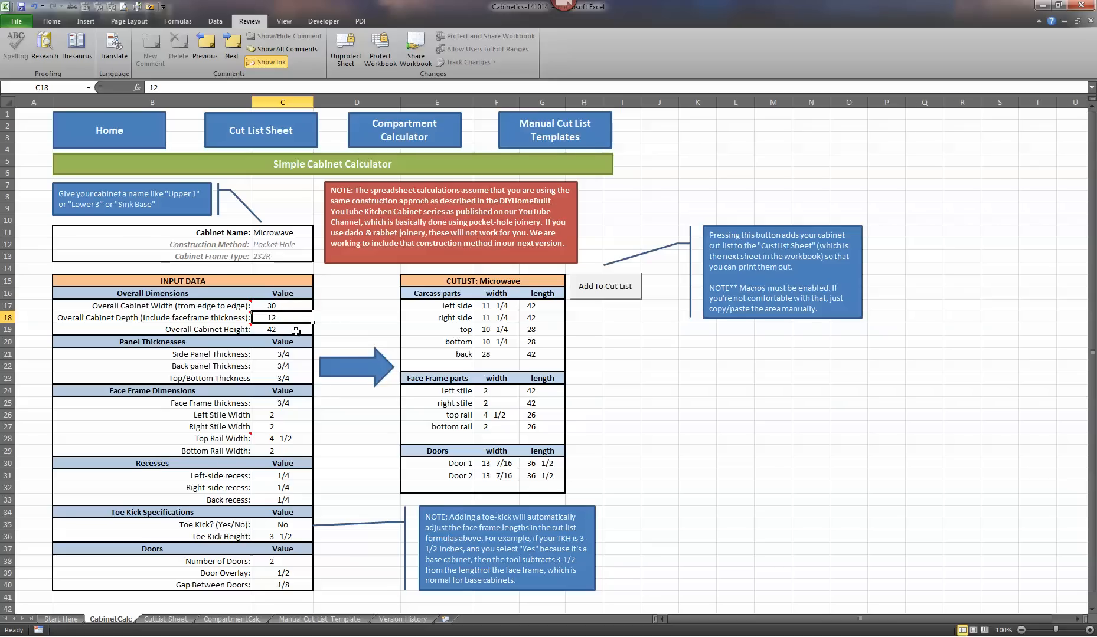
type("16")
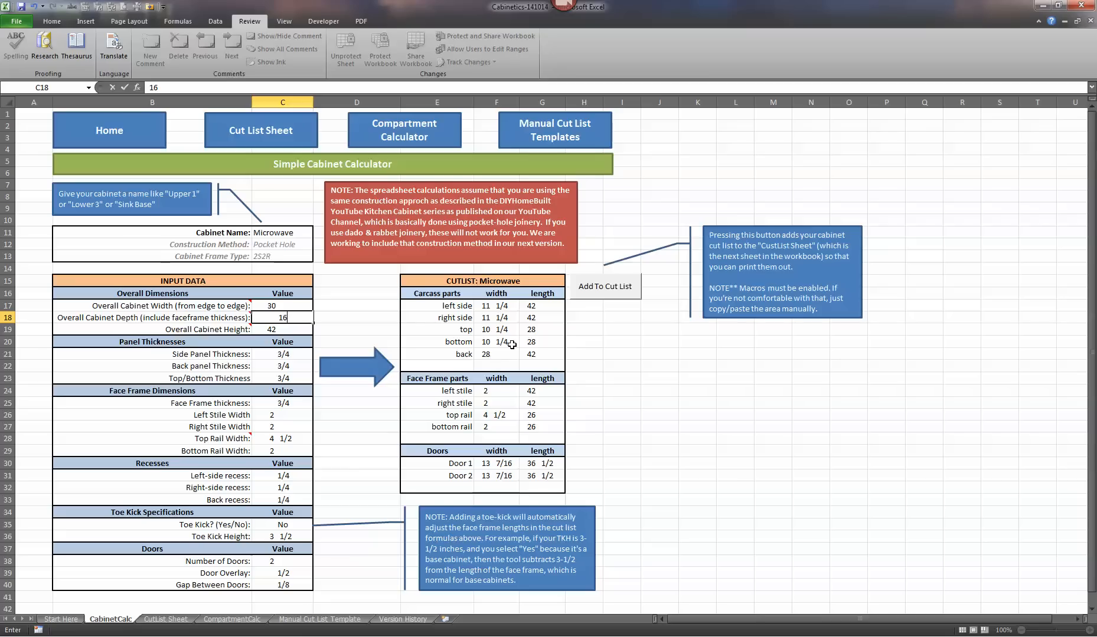
key("Return")
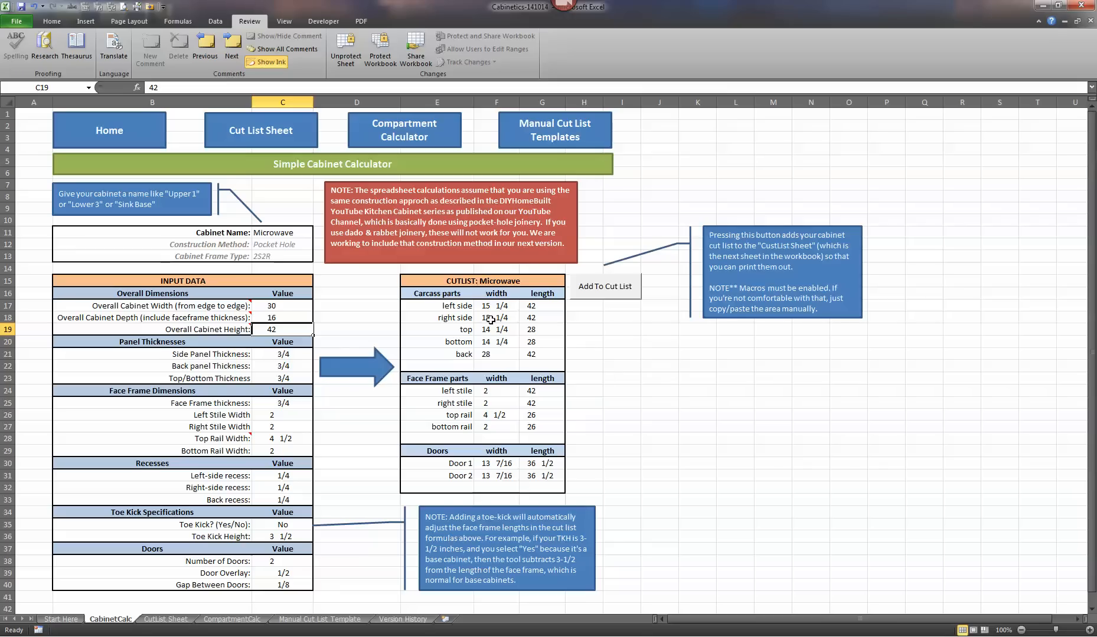
- Set the back panel thickness to 1/4 in the panel thicknesses section
left_click(287, 355)
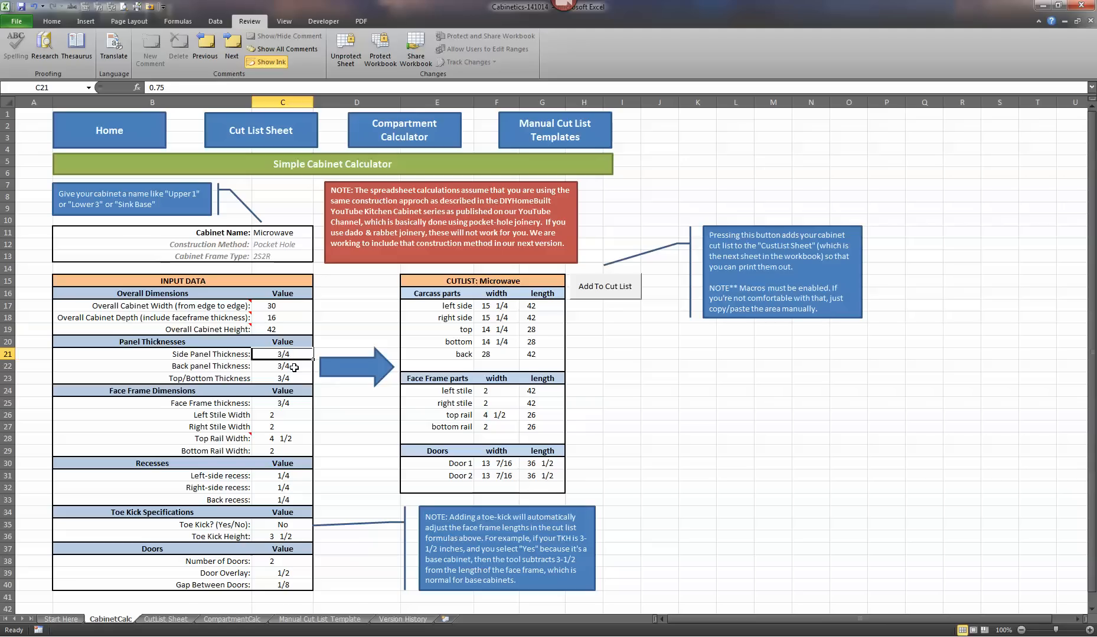
left_click(293, 367)
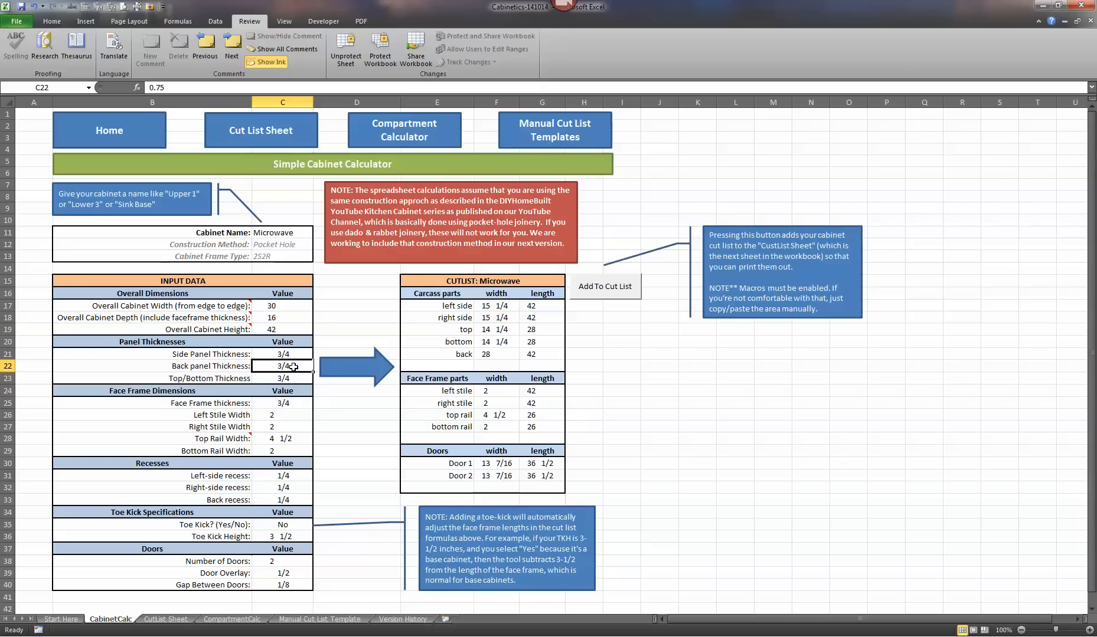
type(".25")
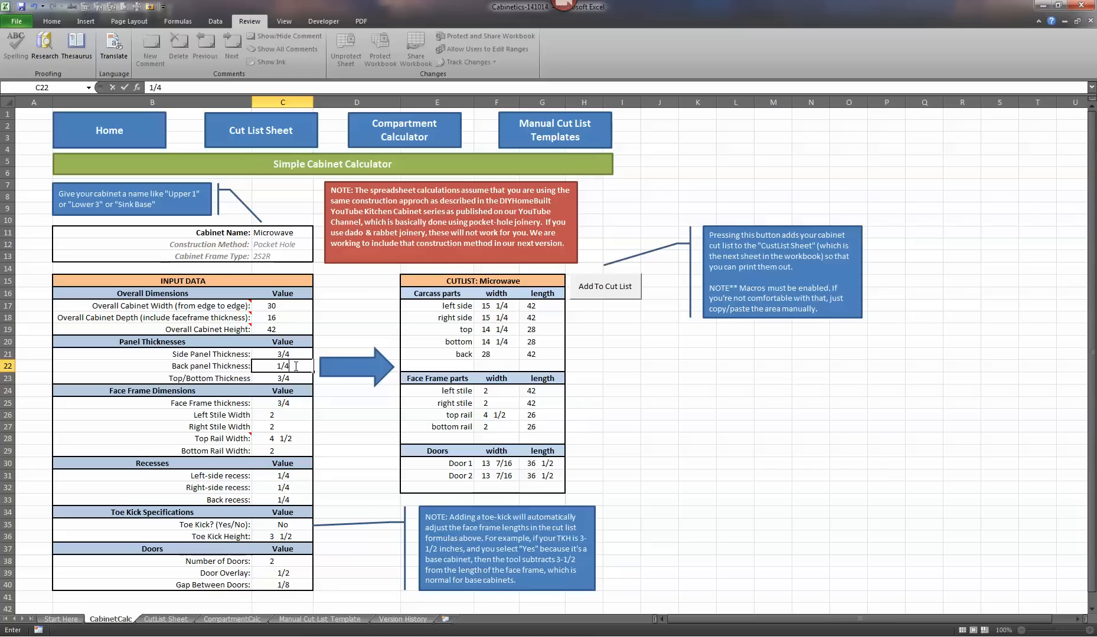
key("Return")
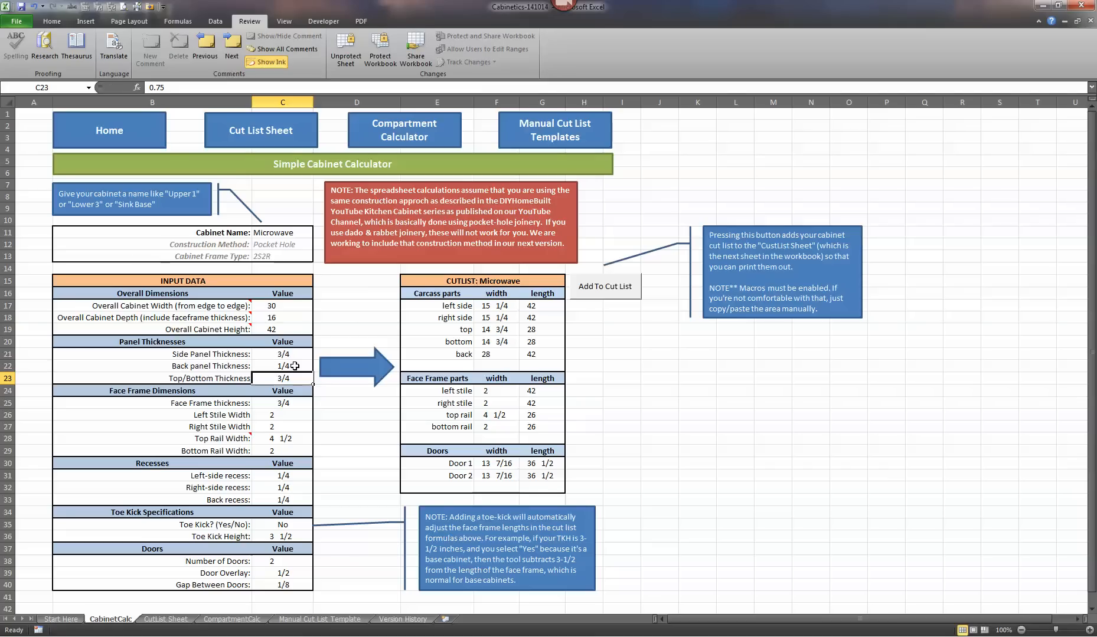
- Set the back panel thickness to 5/8 in the panel thicknesses section
left_click(303, 366)
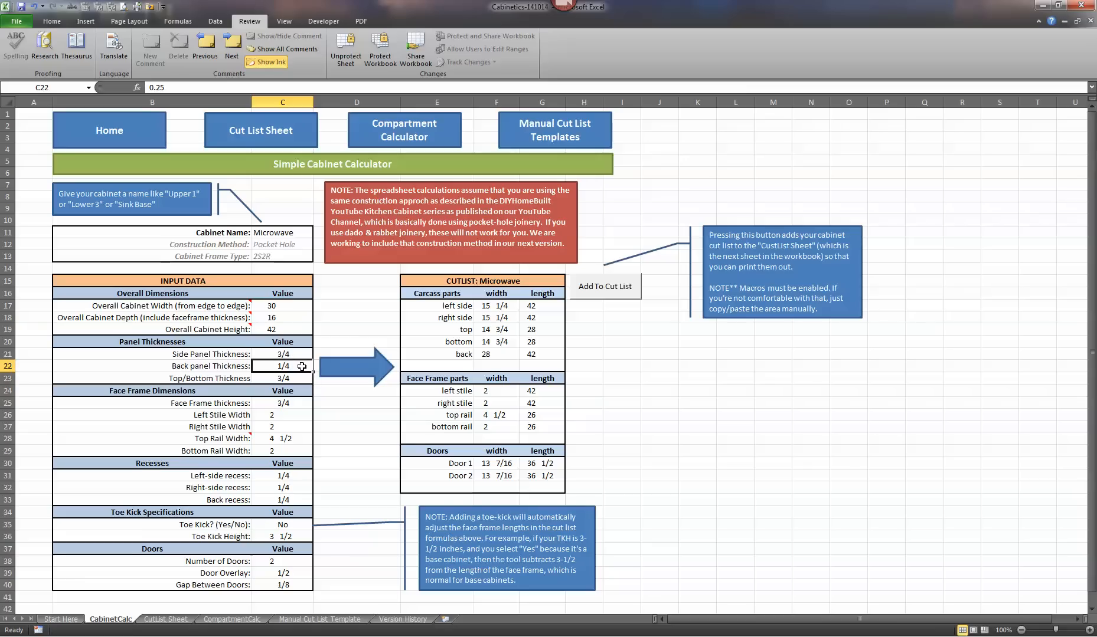
type("1")
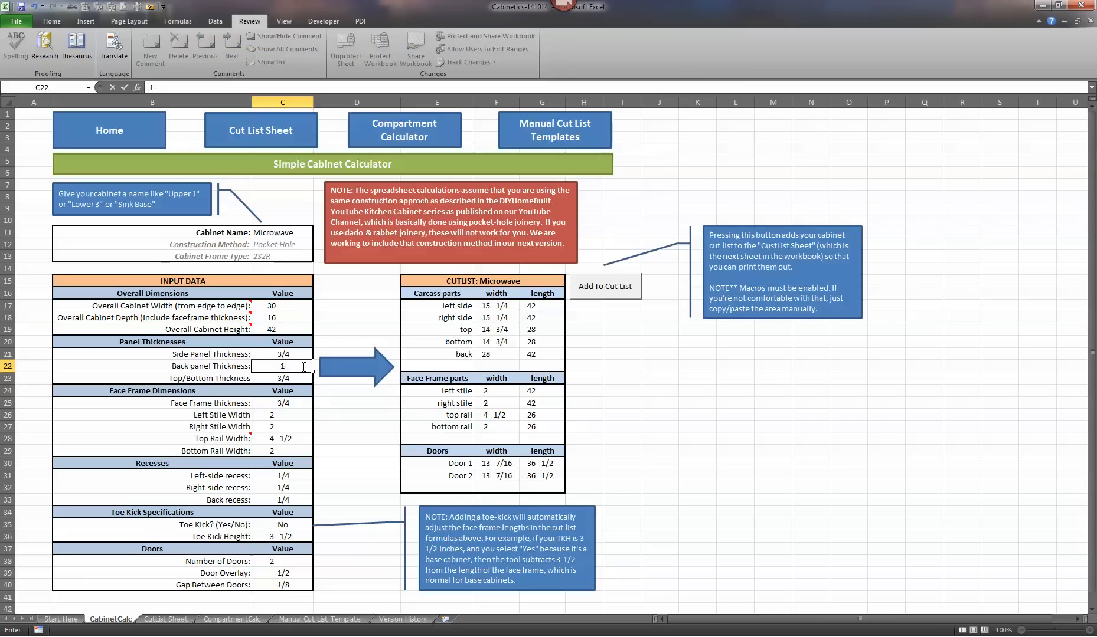
type("/2")
key("BackSpace")
key("BackSpace")
type("5/8")
key("BackSpace")
key("BackSpace")
key("BackSpace")
key("BackSpace")
type("5/8")
key("Return")
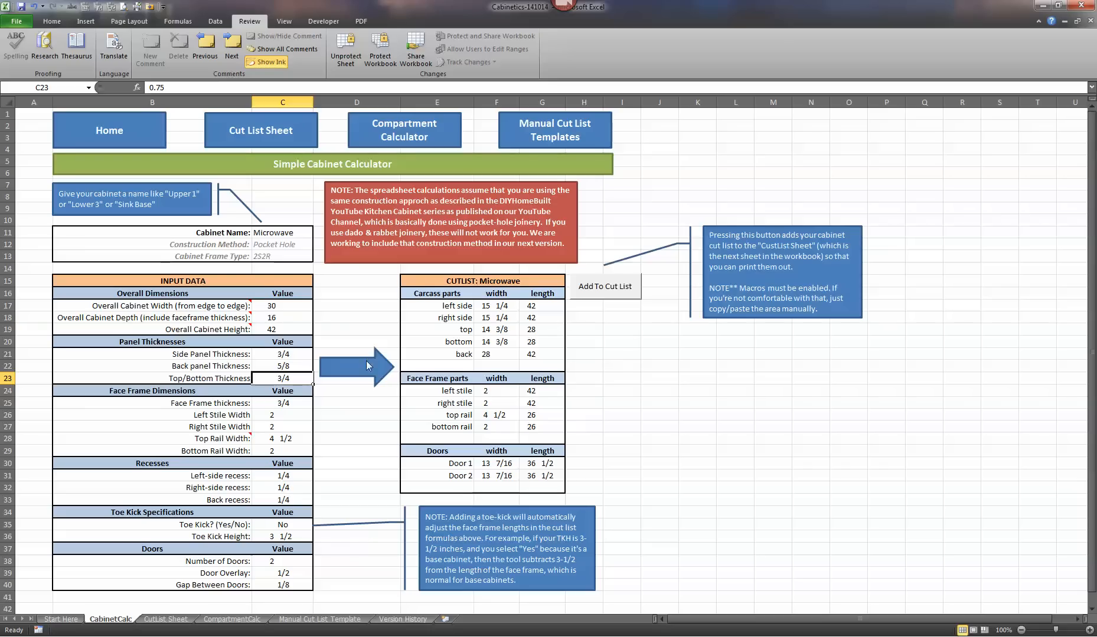
- Set the overall cabinet height to 24 in the input data
left_click(274, 329)
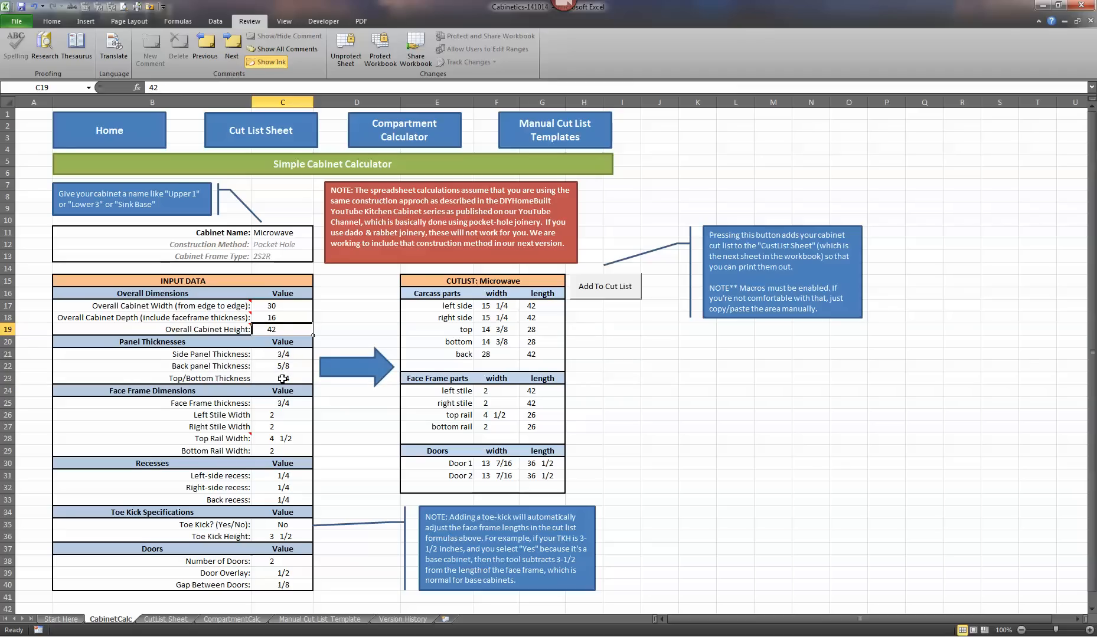
type("24")
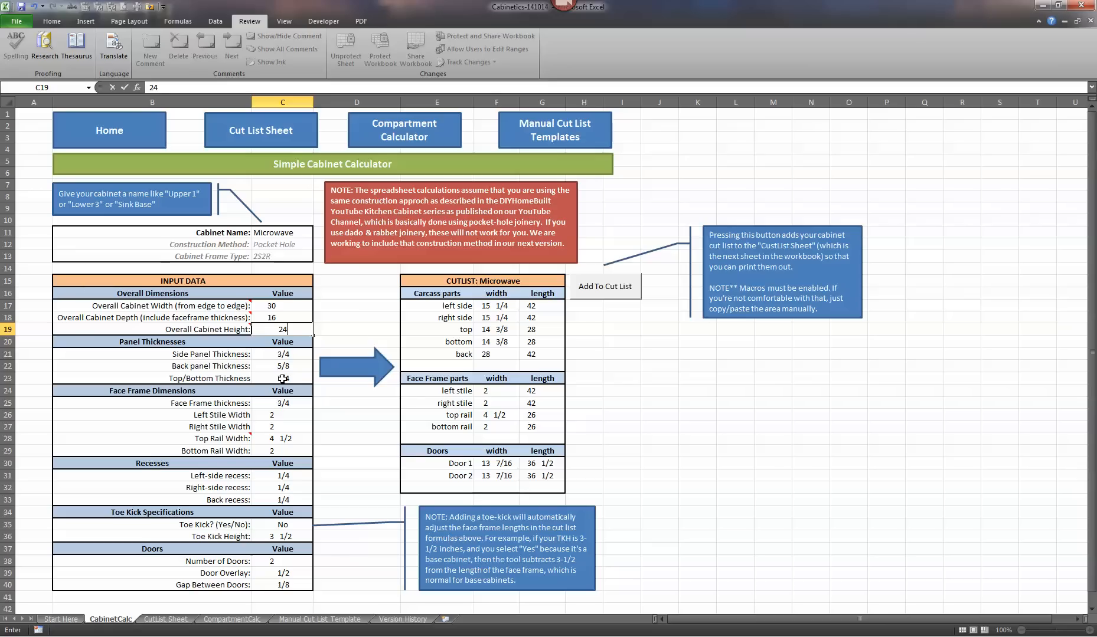
key("Return")
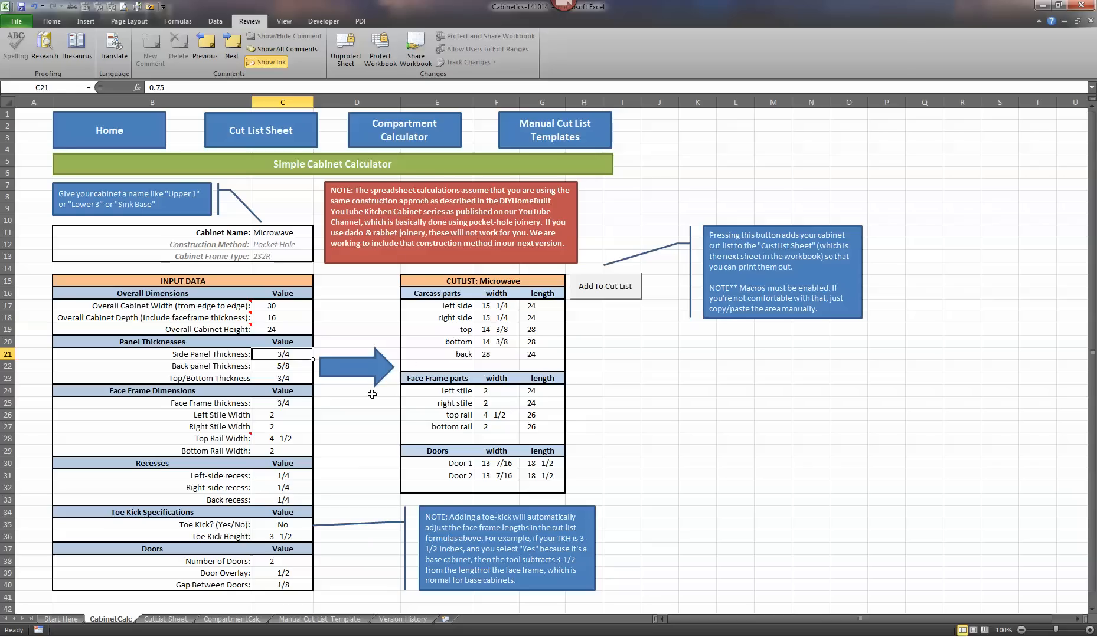
- Set the back panel thickness to 3/4 in the panel thicknesses section
left_click(292, 366)
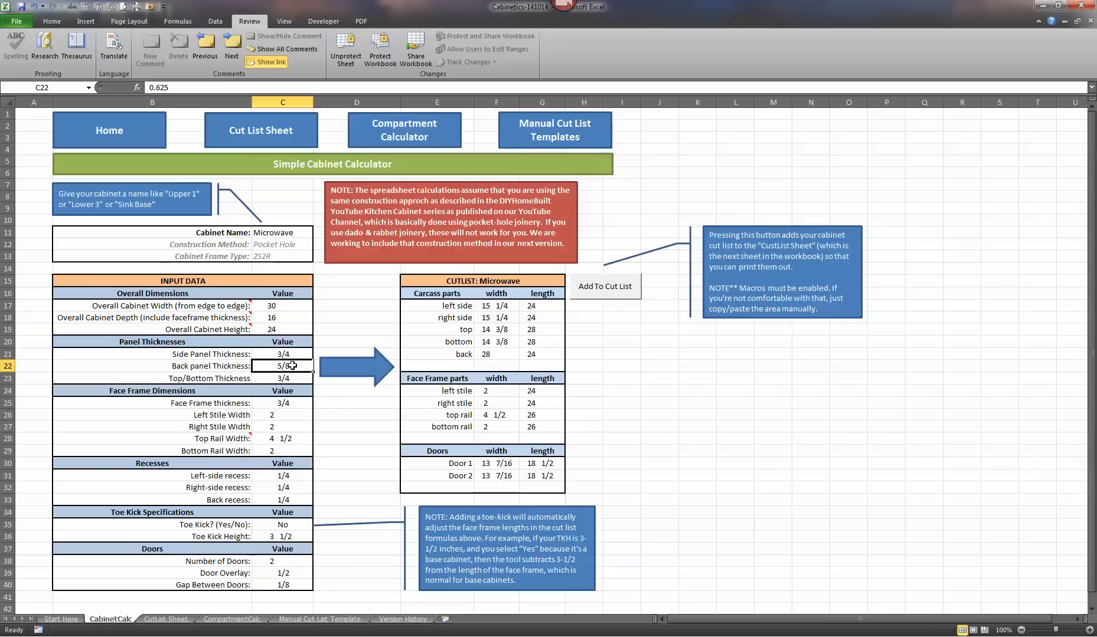
type("3/4")
key("Return")
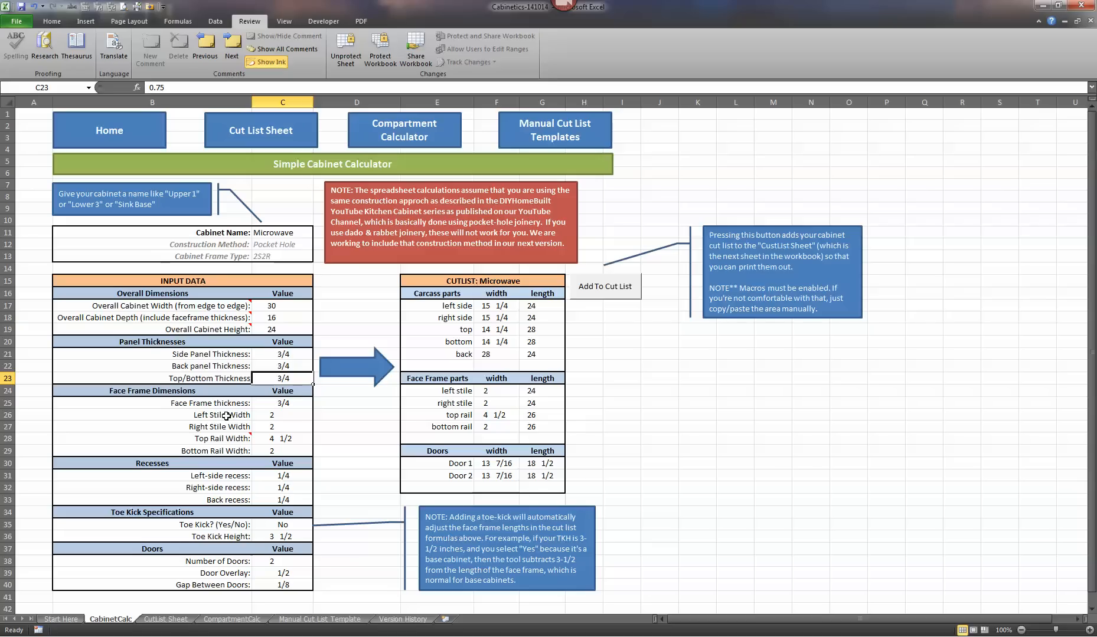
- Examine the left and right stile widths and the top and bottom rail widths in the face frame dimensions
left_click(286, 417)
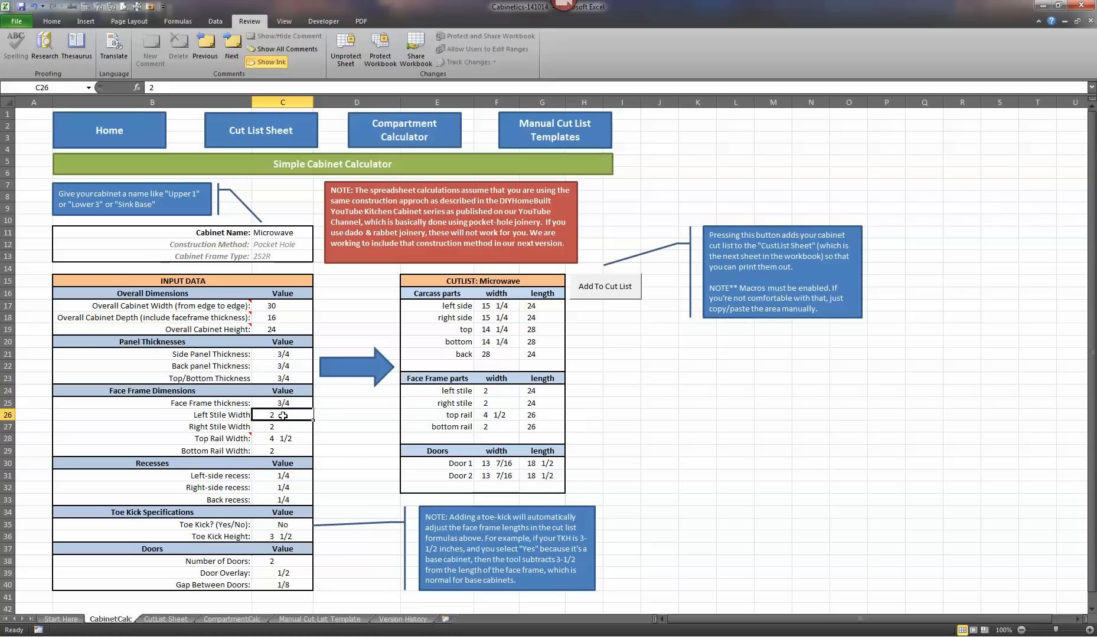
left_click(286, 430)
left_click(285, 437)
left_click(287, 451)
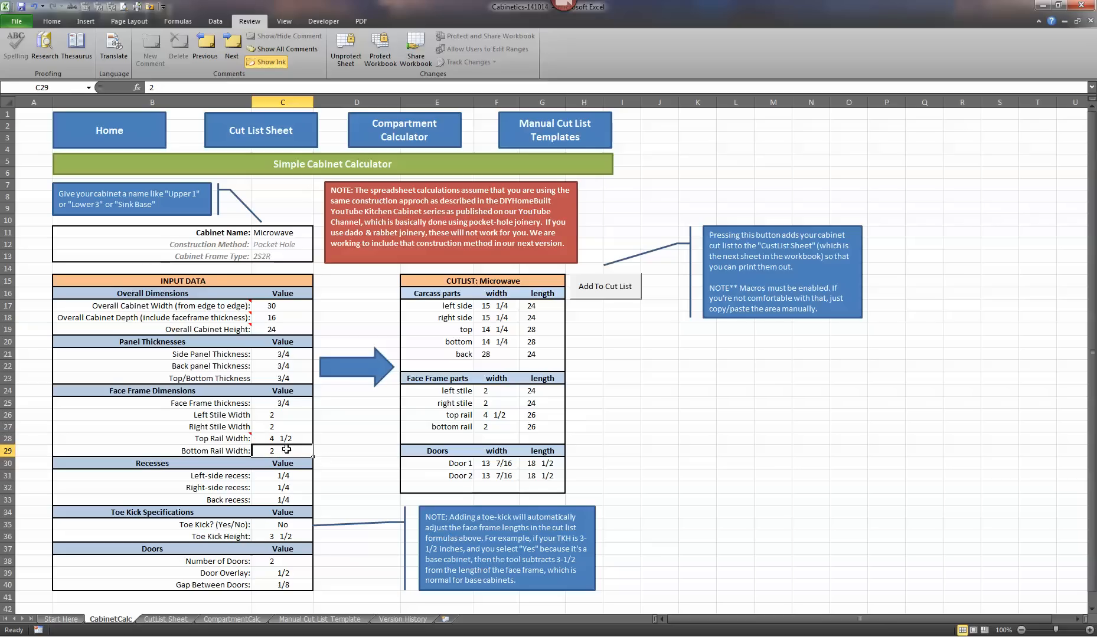
key("Up")
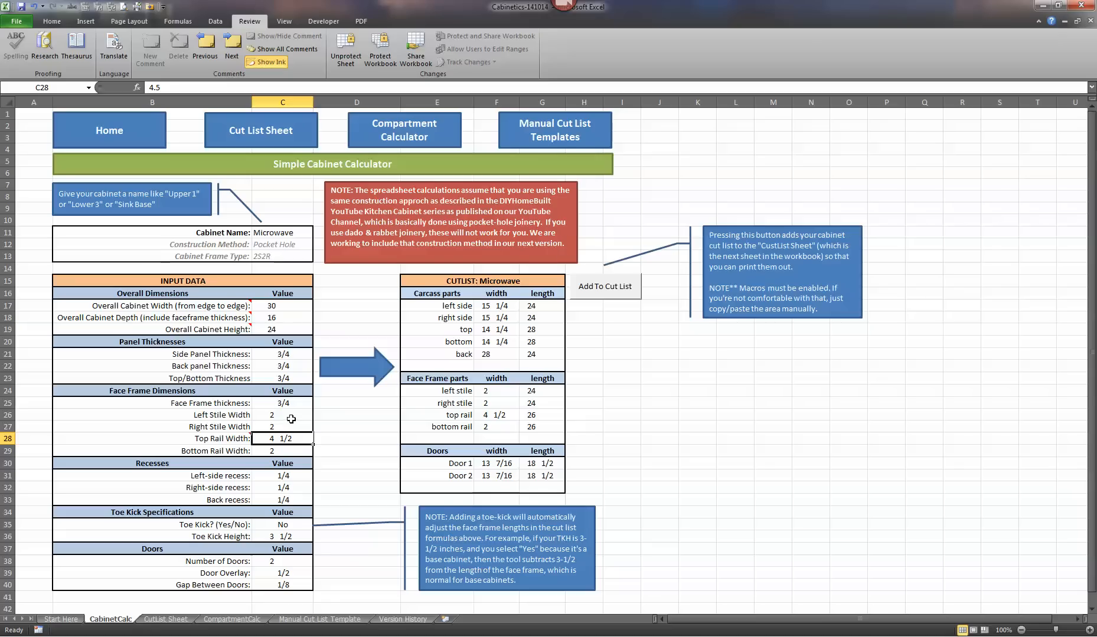
left_click(292, 415)
left_click(293, 427)
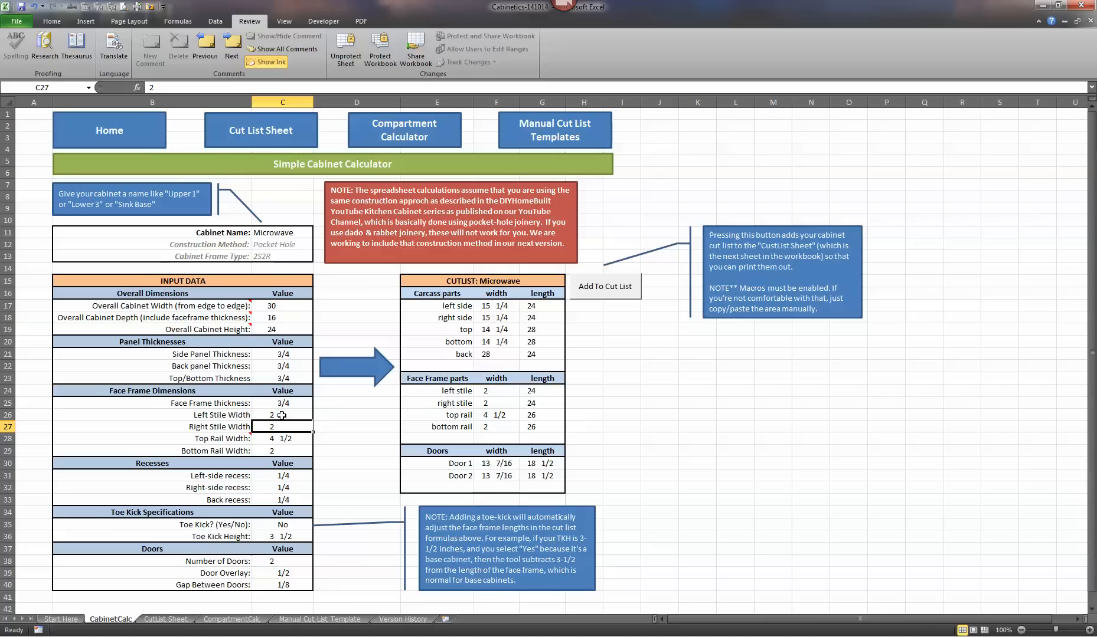
- Set the left stile width to 1 1/4 in the face frame dimensions
left_click(280, 415)
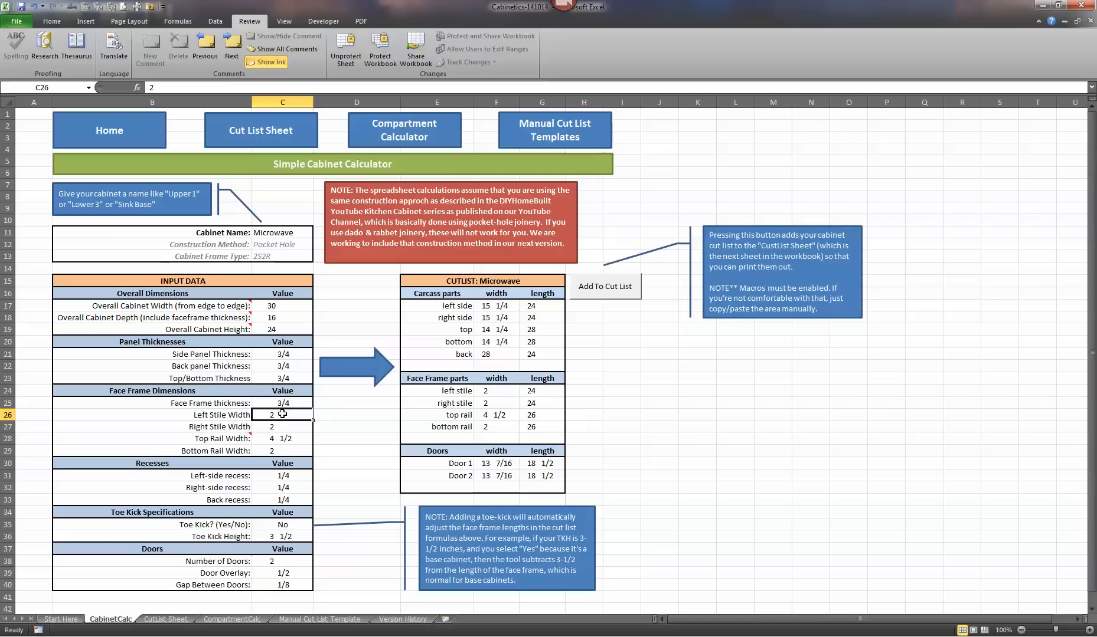
type("1/")
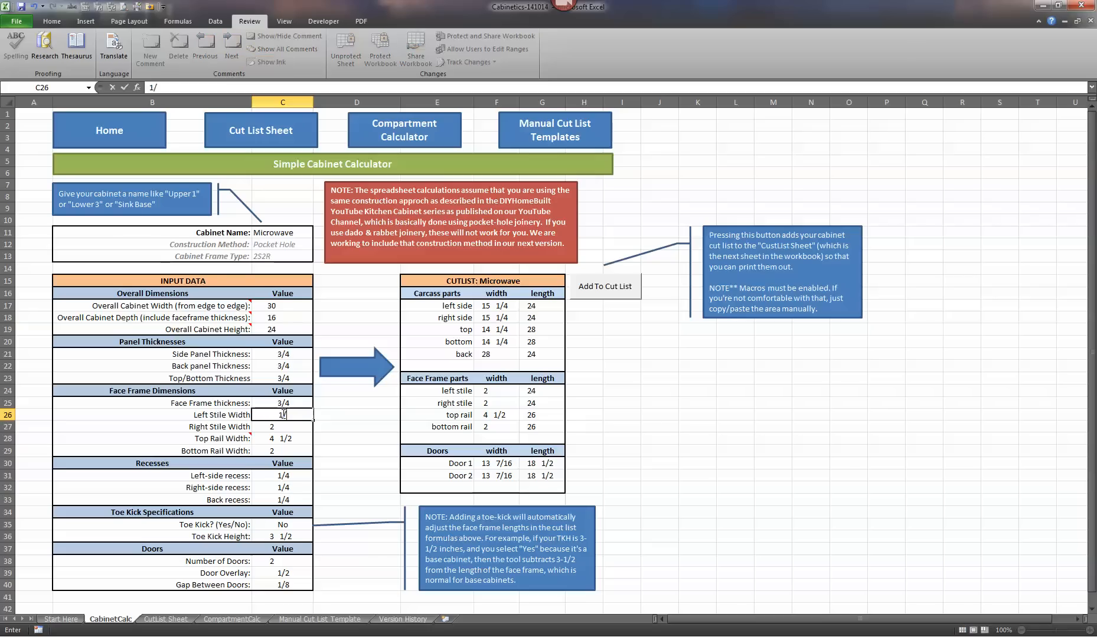
type(" 1/4")
key("Return")
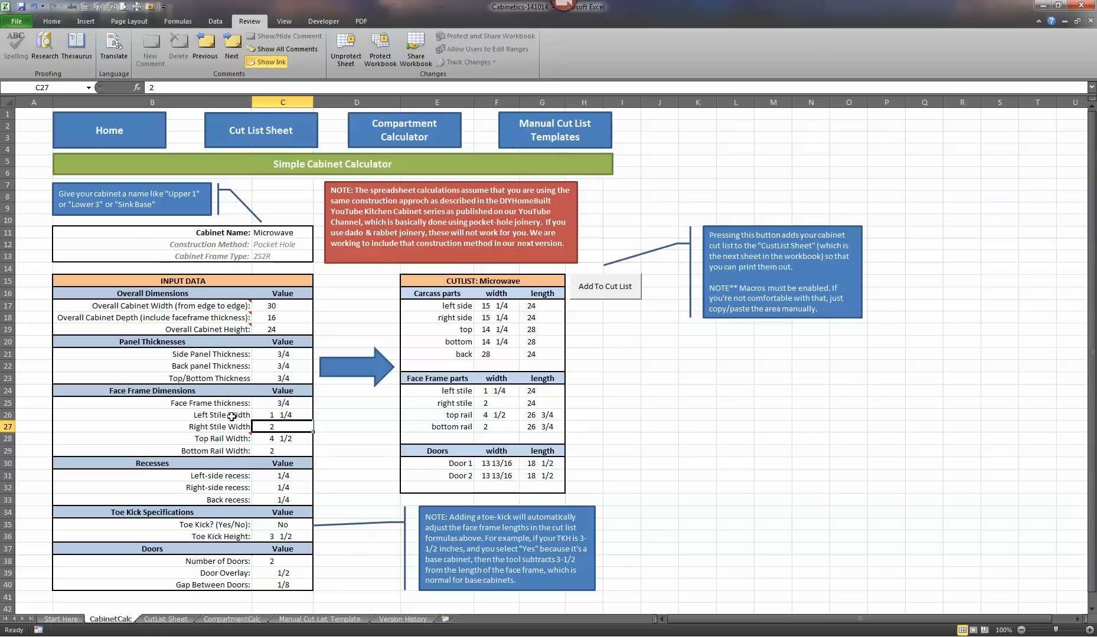
- Set the left stile width back to 2 in the face frame dimensions
key("Up")
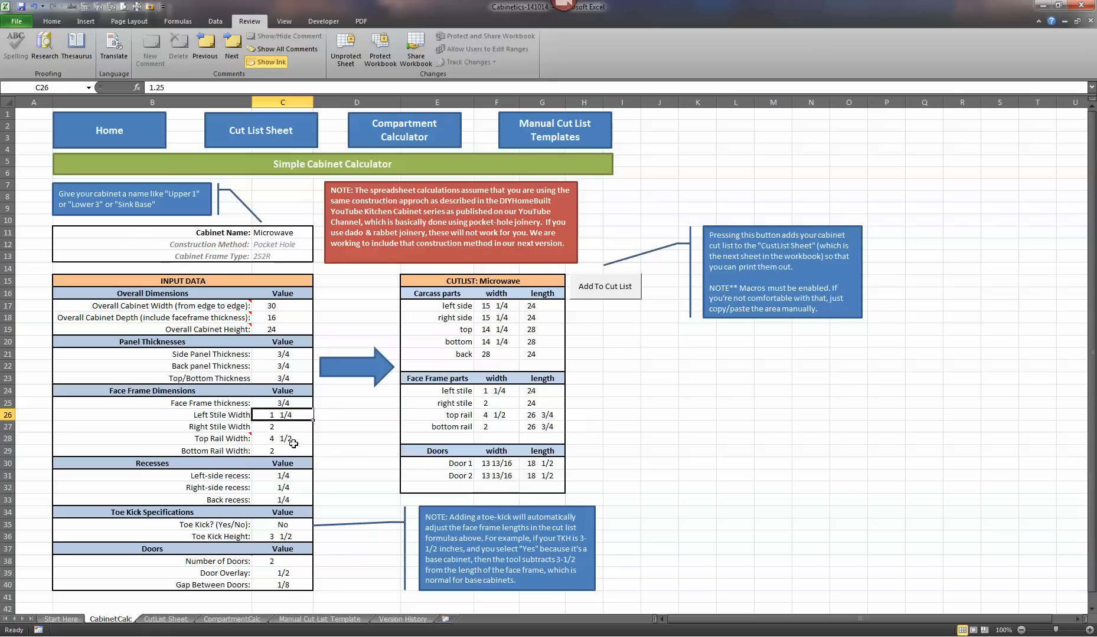
type("2")
key("Return")
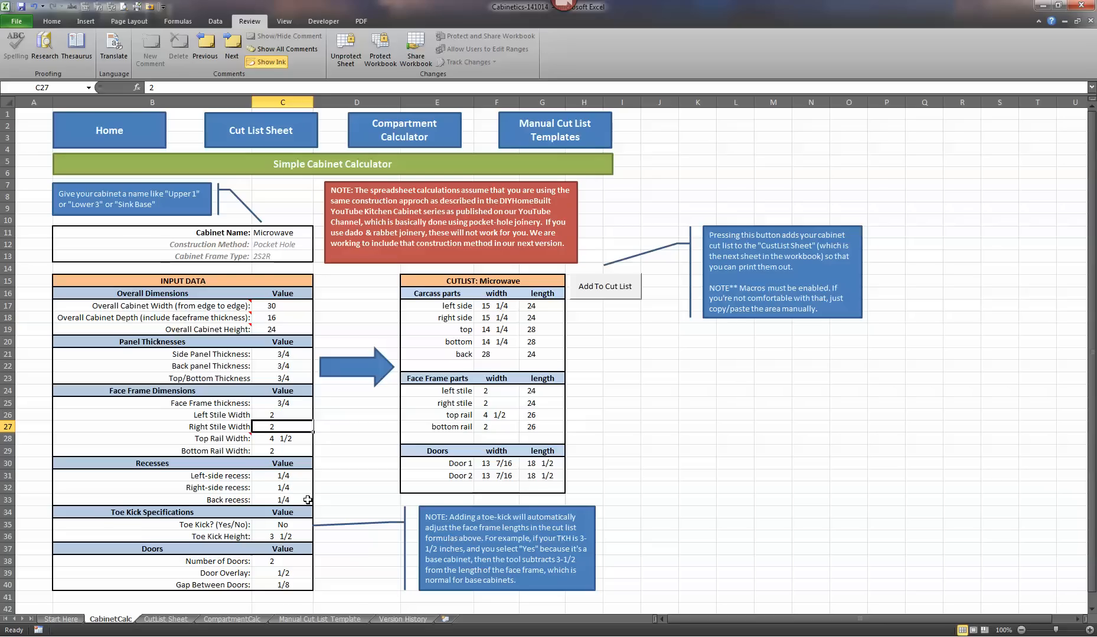
- Set both the left-side and right-side recesses to 1/8 in the recesses section
left_click(284, 501)
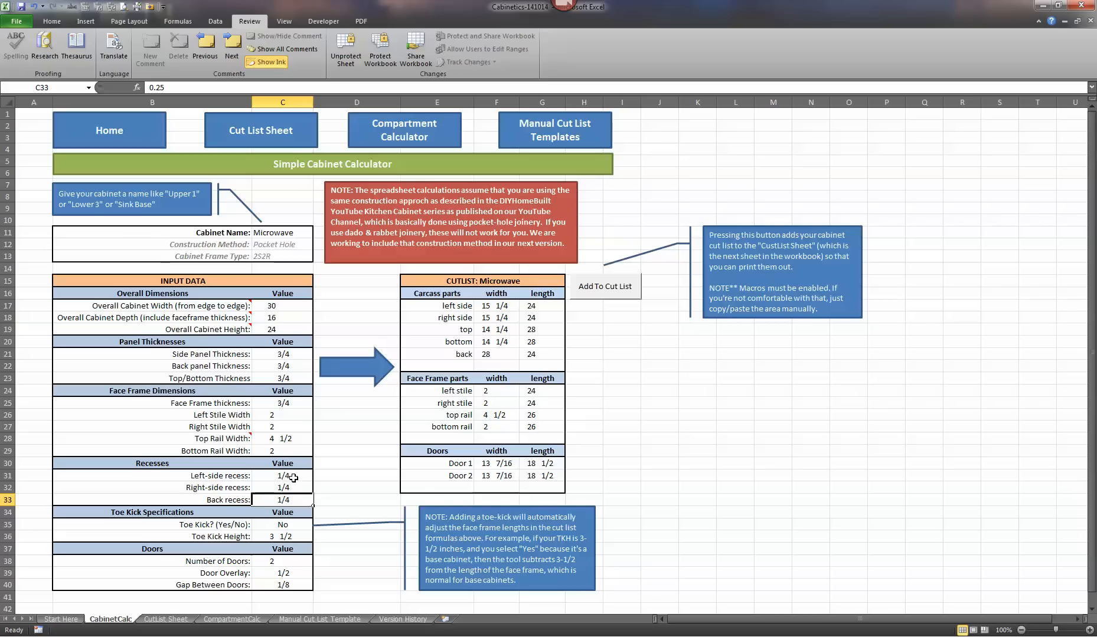
left_click(294, 477)
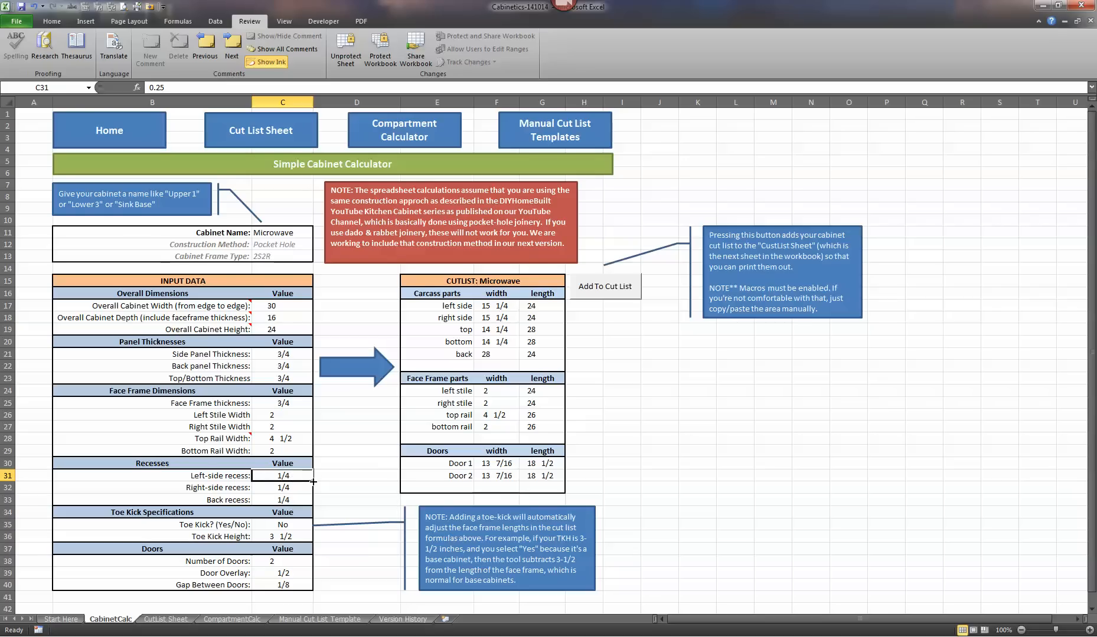
type("1/8")
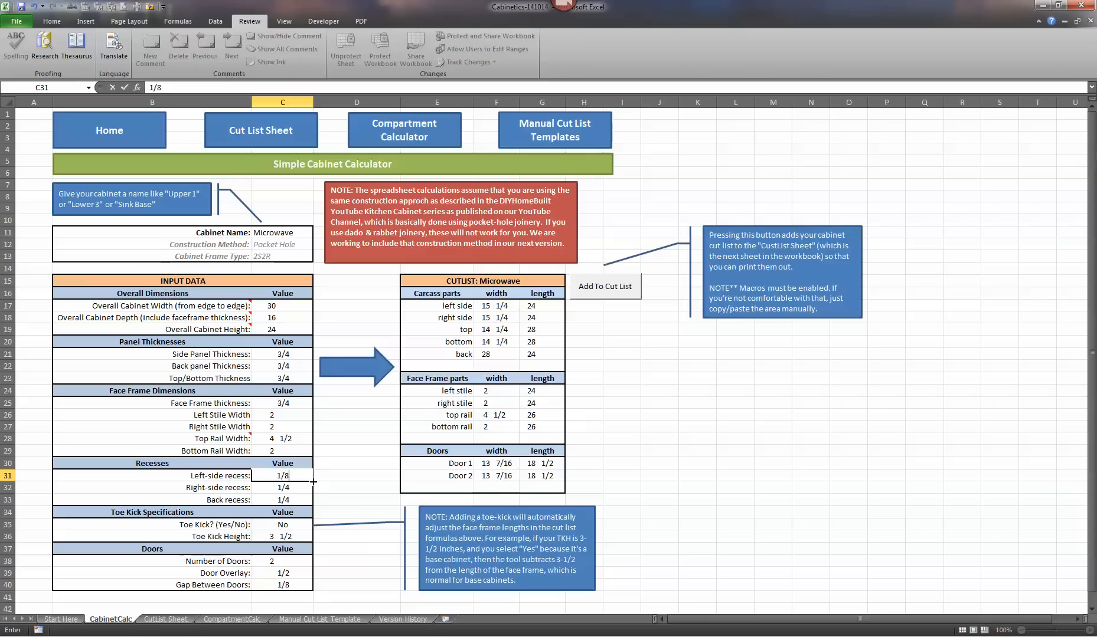
key("Return")
type("1/8")
key("Return")
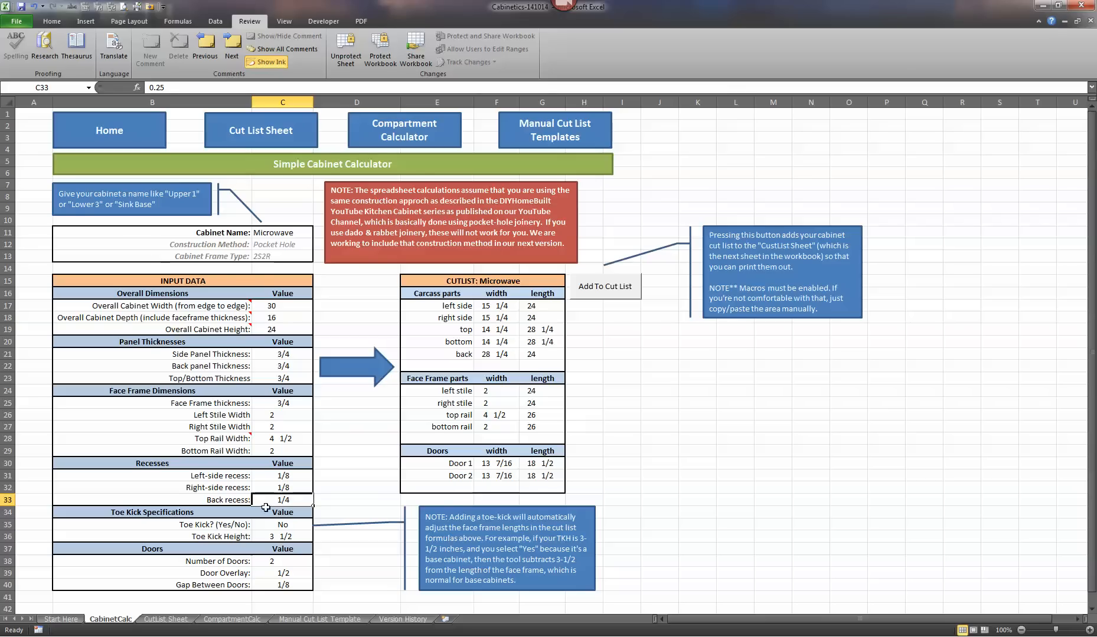
- Set both the left-side and right-side recesses to 1/4 in the recesses section
left_click(298, 477)
type("1/")
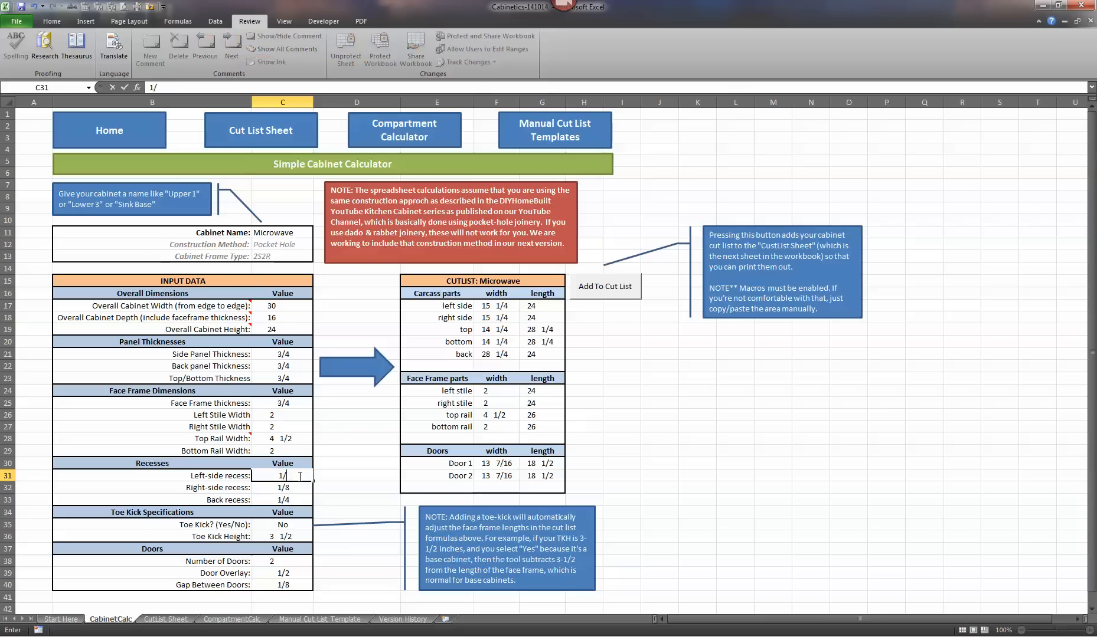
type("4")
key("Return")
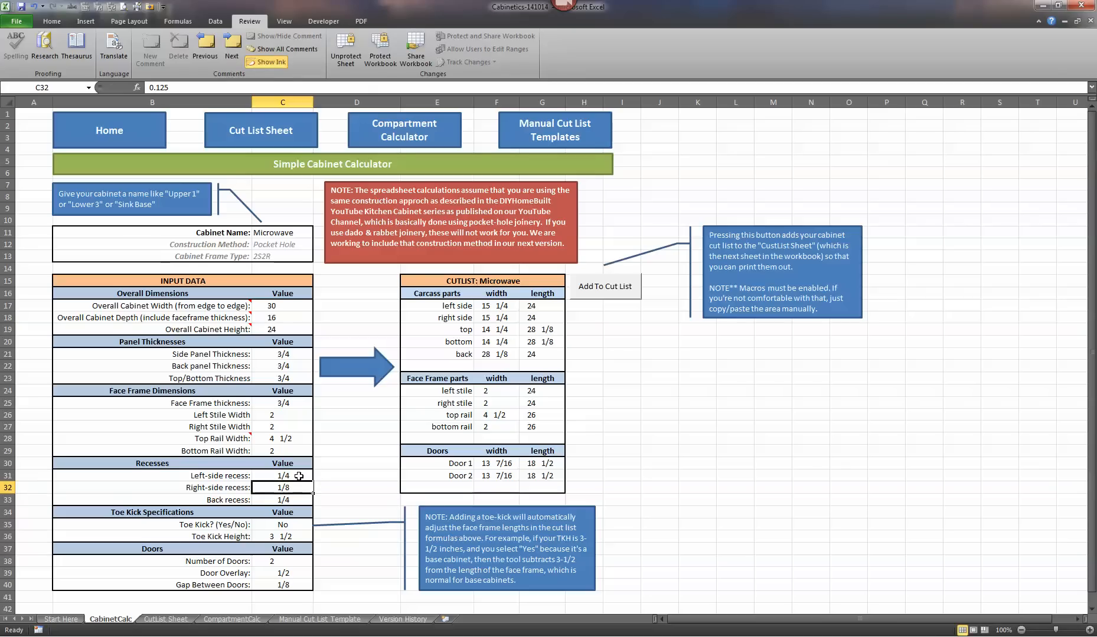
type("1/4")
key("Return")
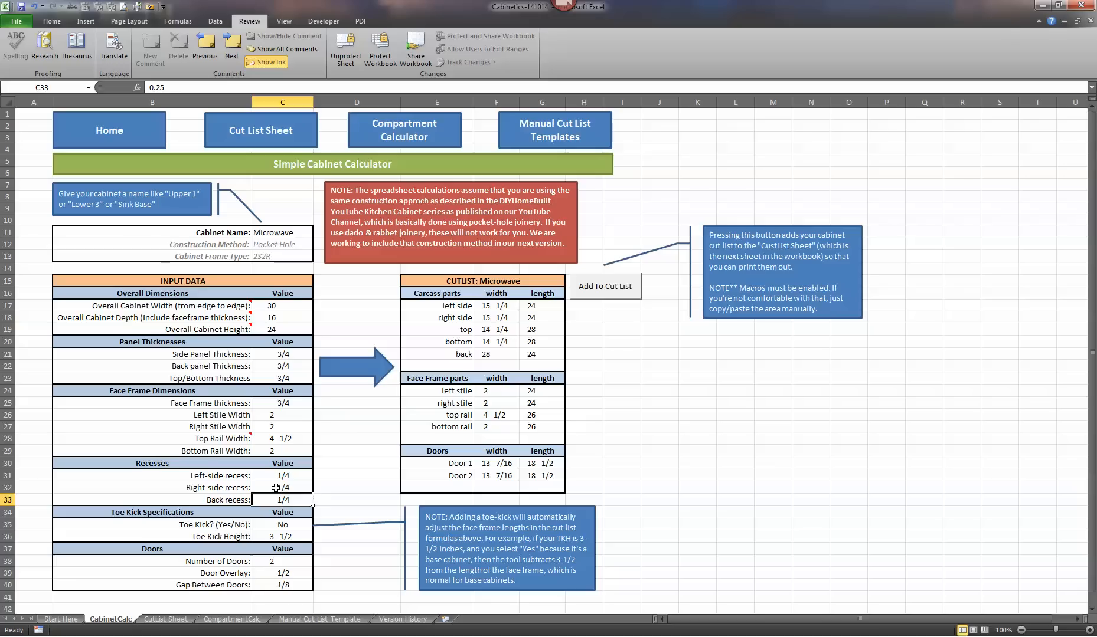
- Set the right-side recess to 0 in the recesses section
left_click(276, 488)
type("0")
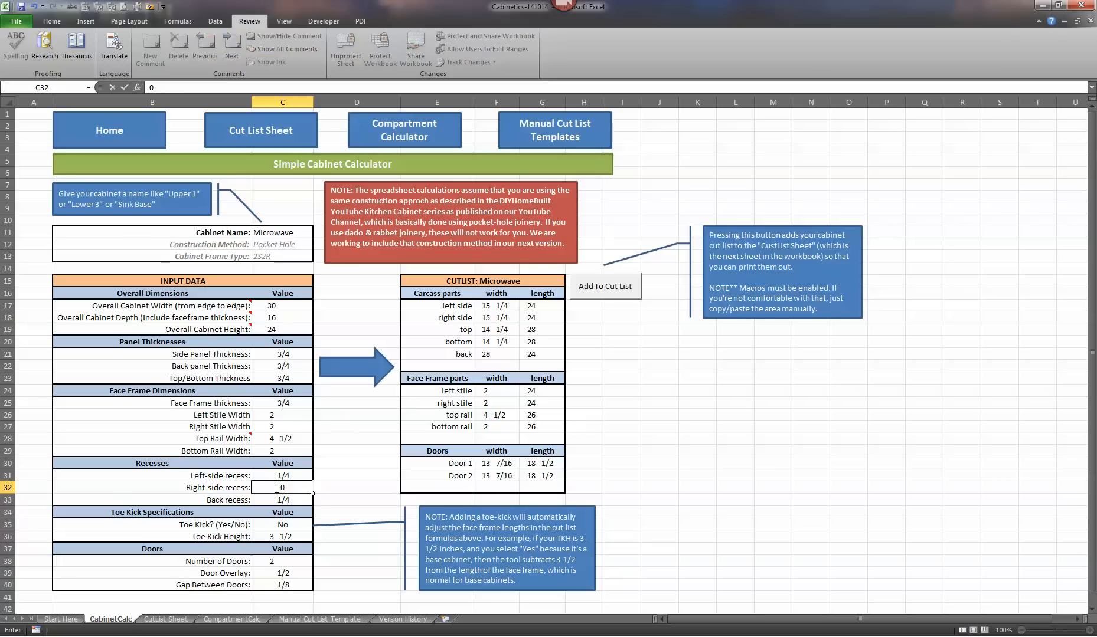
key("Return")
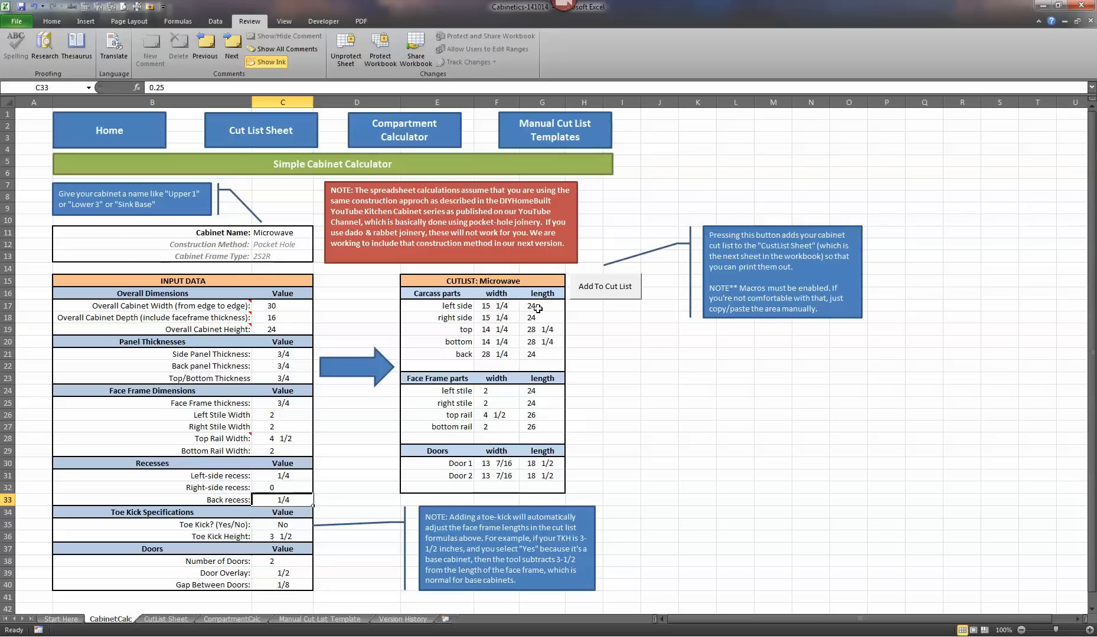
- Set the right-side recess to 1/4 in the recesses section
left_click(296, 487)
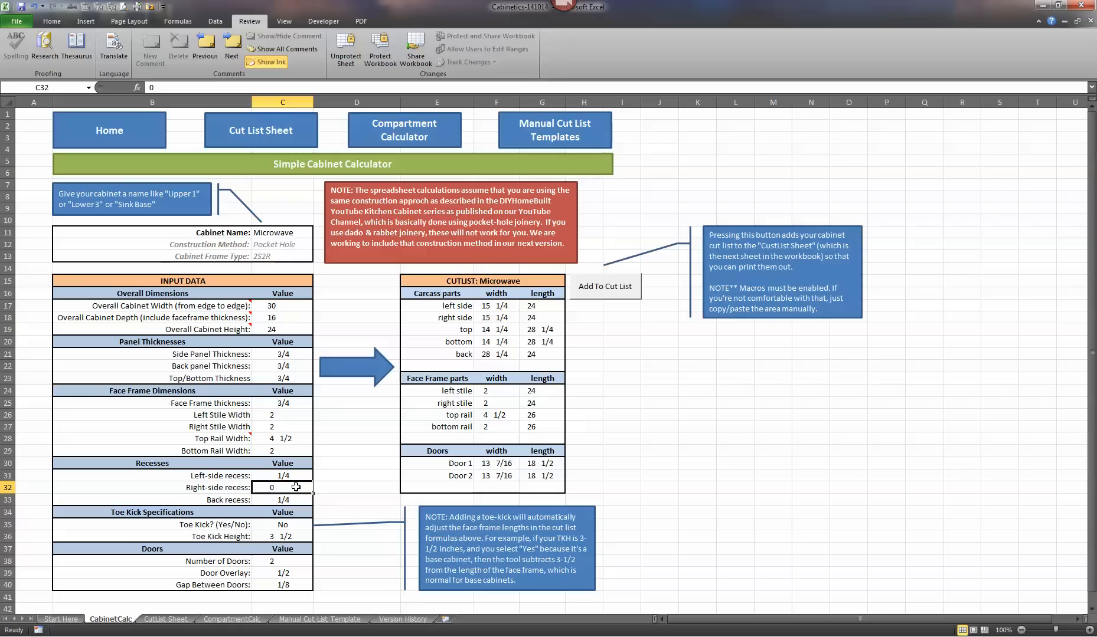
type("1/4")
key("Return")
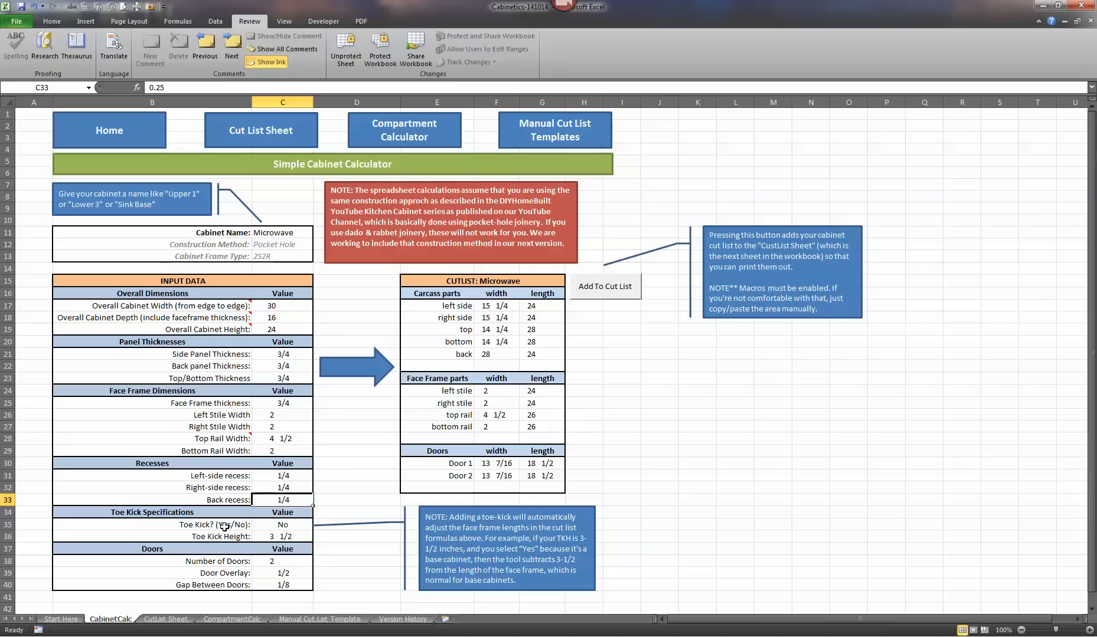
- Set the toe kick option to Yes and the toe kick height to 3 in the toe kick specifications
left_click(282, 524)
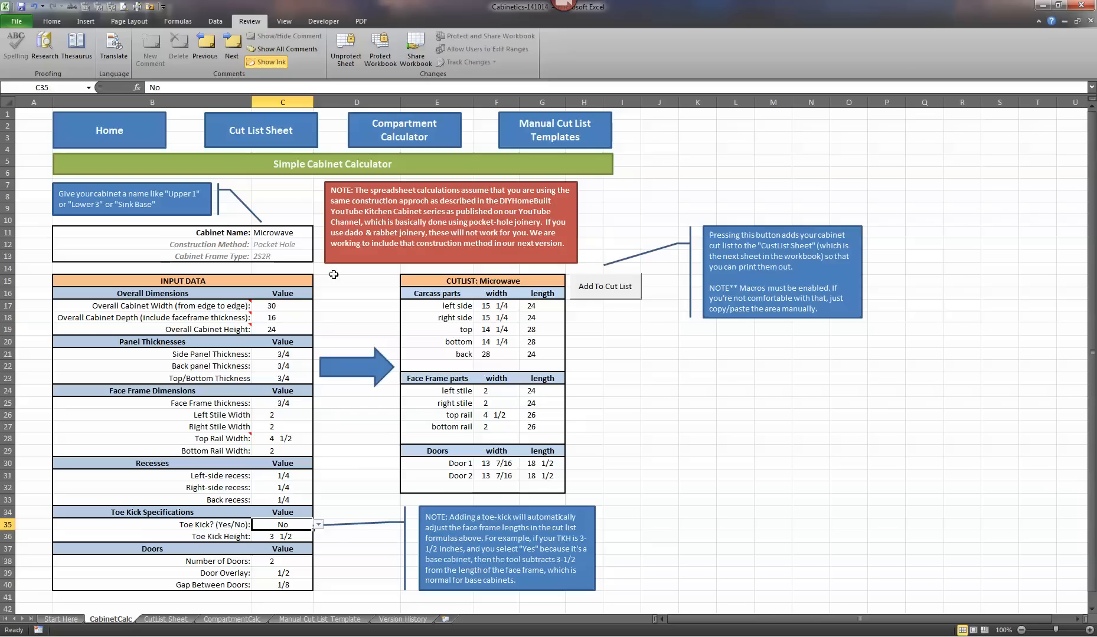
left_click(318, 527)
left_click(294, 540)
left_click(286, 537)
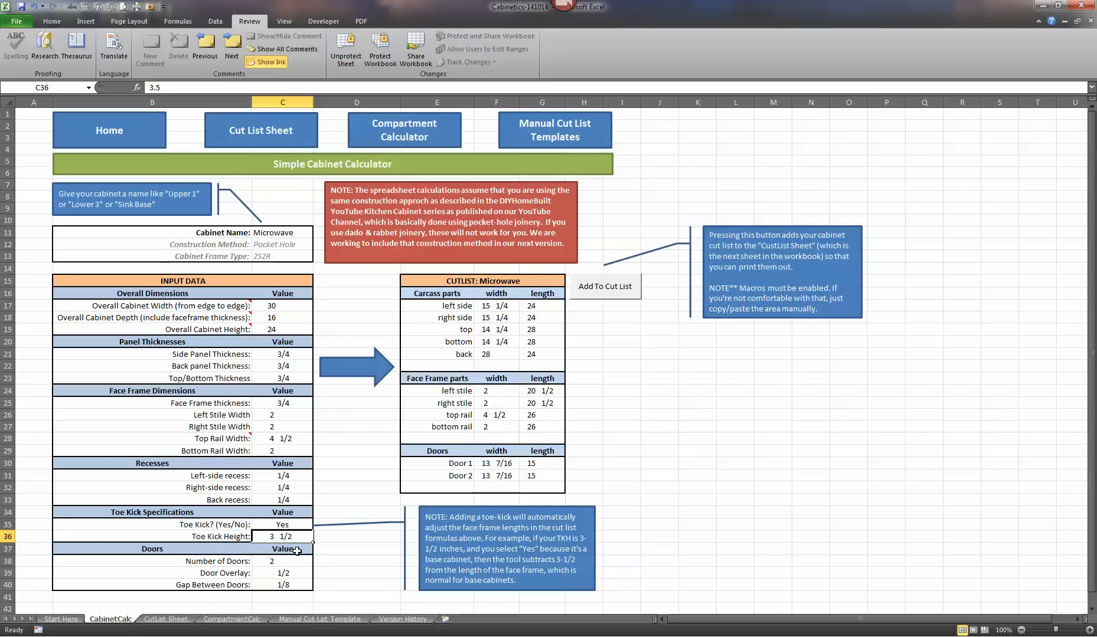
type("3")
left_click(300, 558)
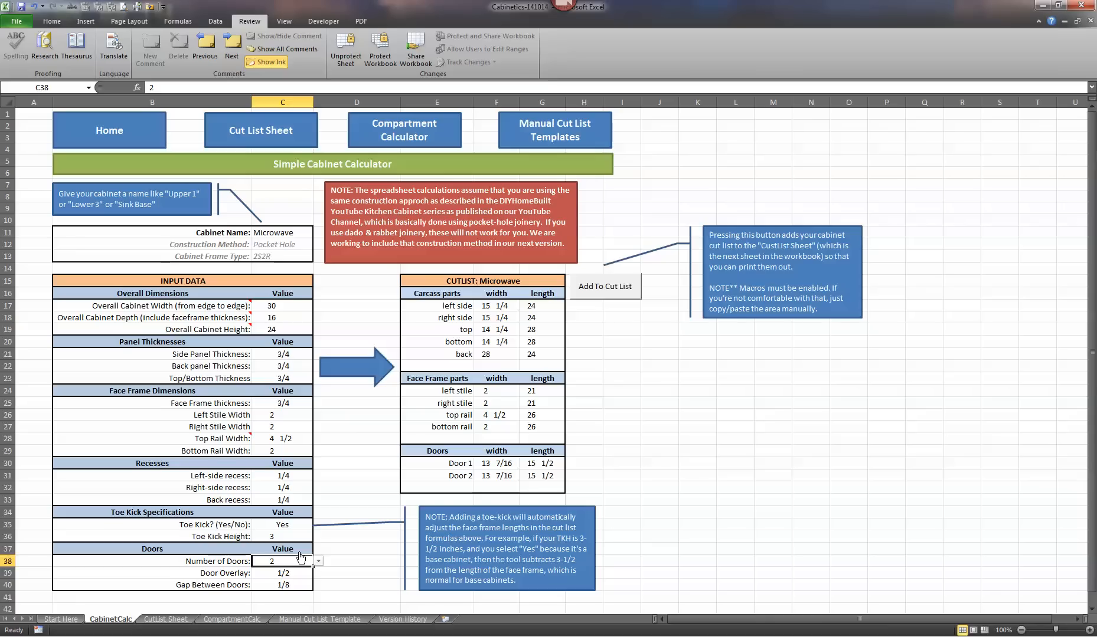
- Set the toe kick height to 3.5 and the toe kick option to No in the toe kick specifications
key("Up")
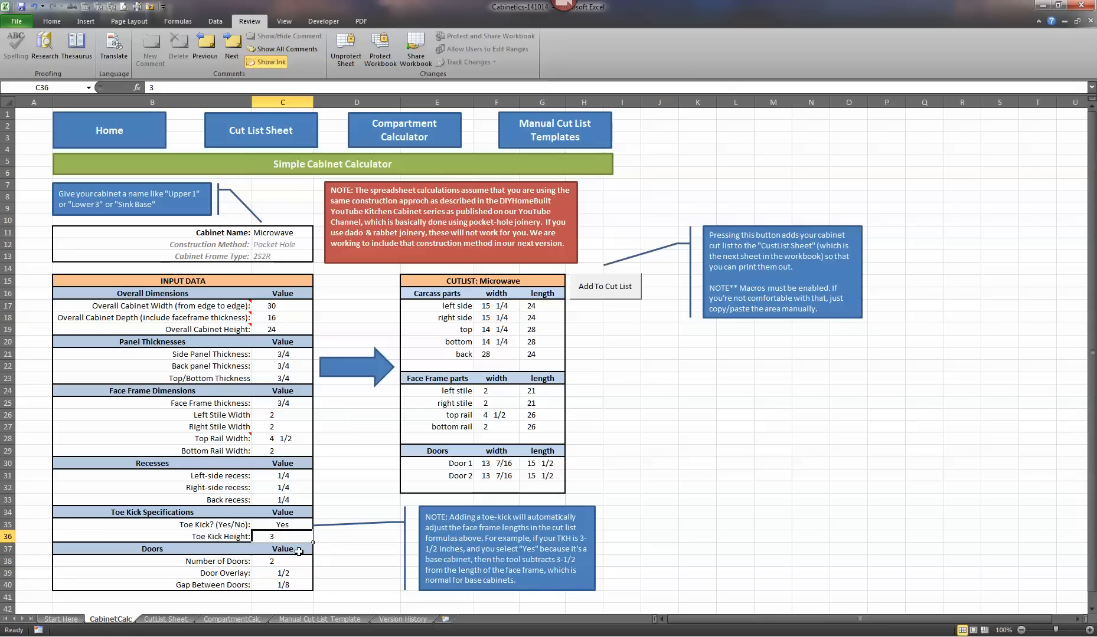
type("3.5")
key("Return")
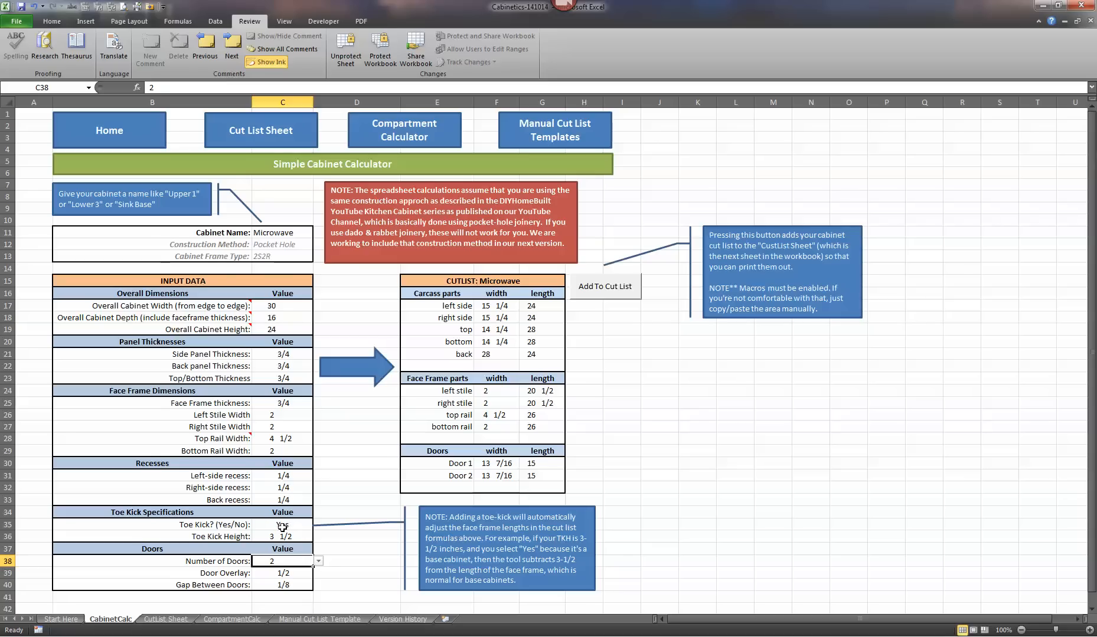
left_click(301, 528)
left_click(317, 524)
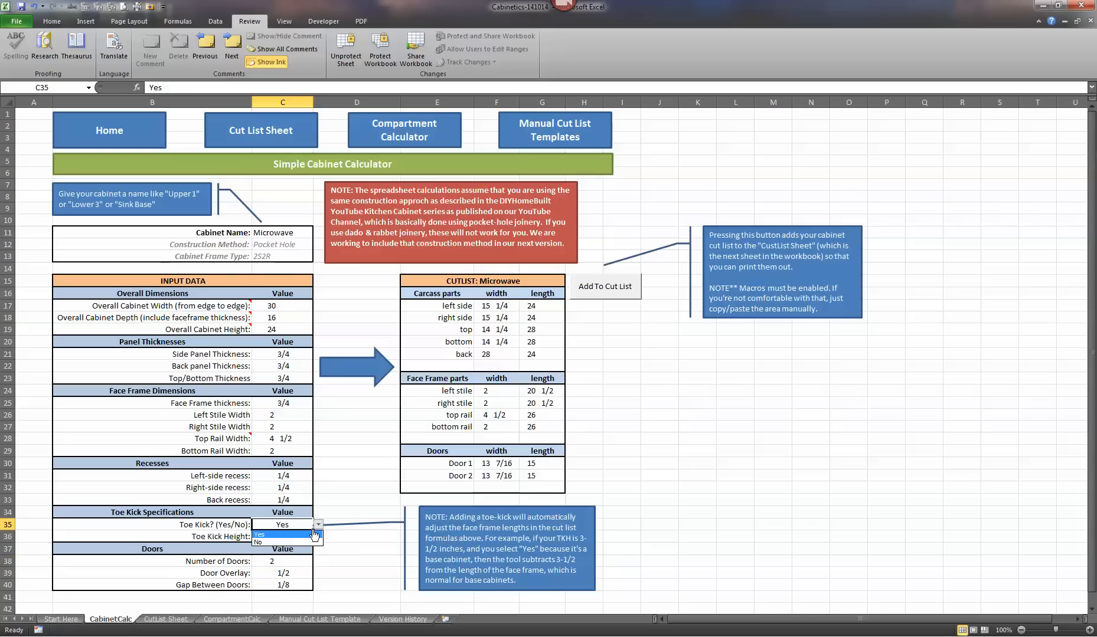
left_click(284, 544)
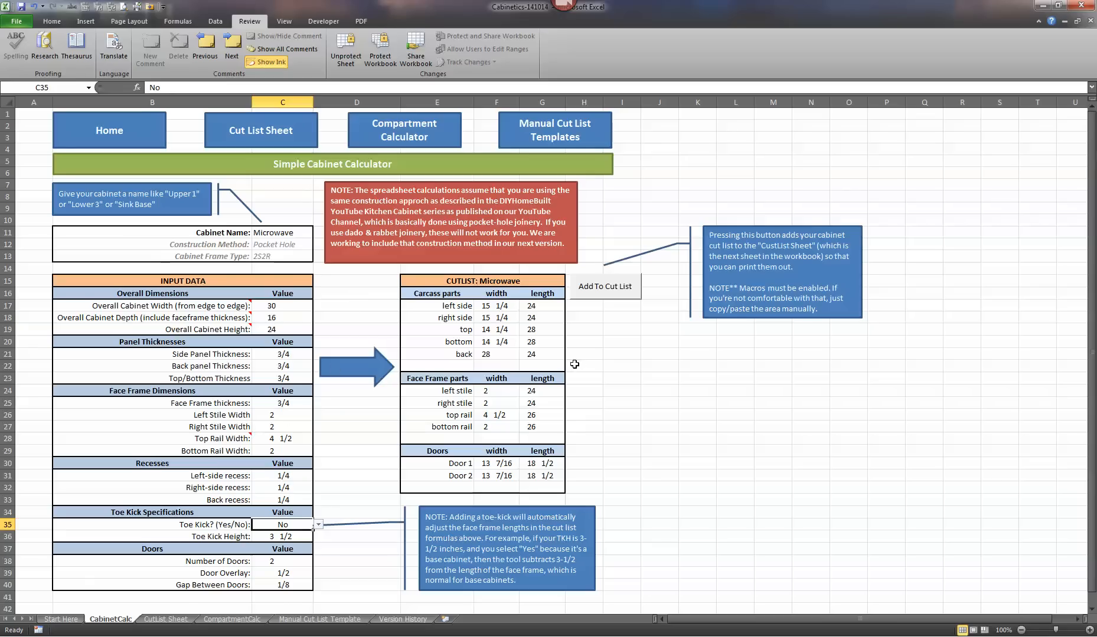
- Set the number of doors to 0, and change it to 1 in the doors section
left_click(294, 563)
left_click(318, 561)
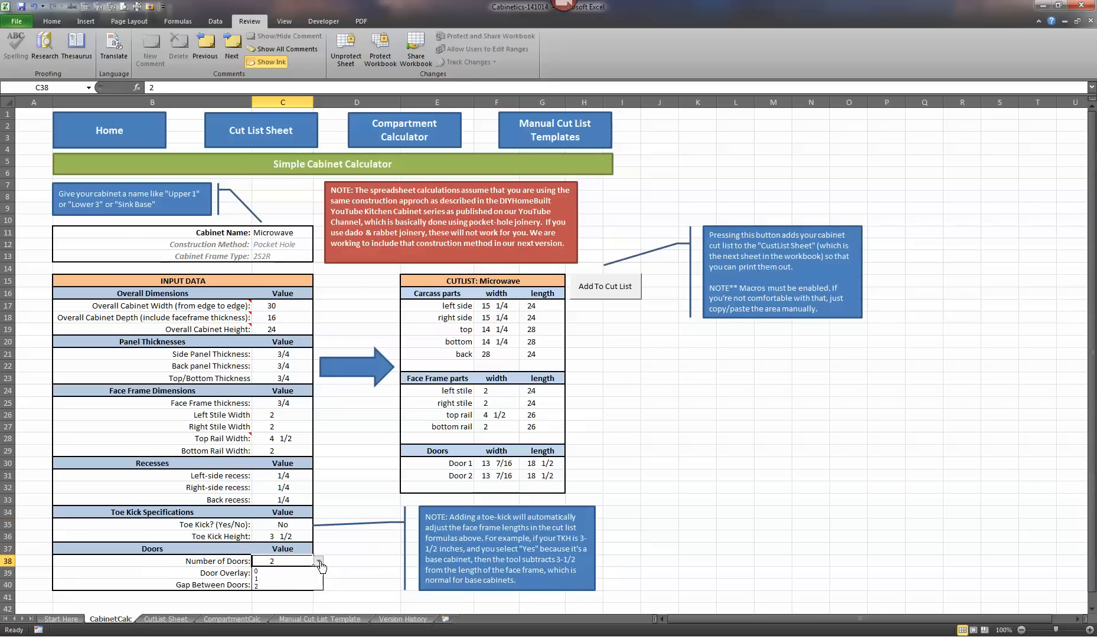
left_click(289, 572)
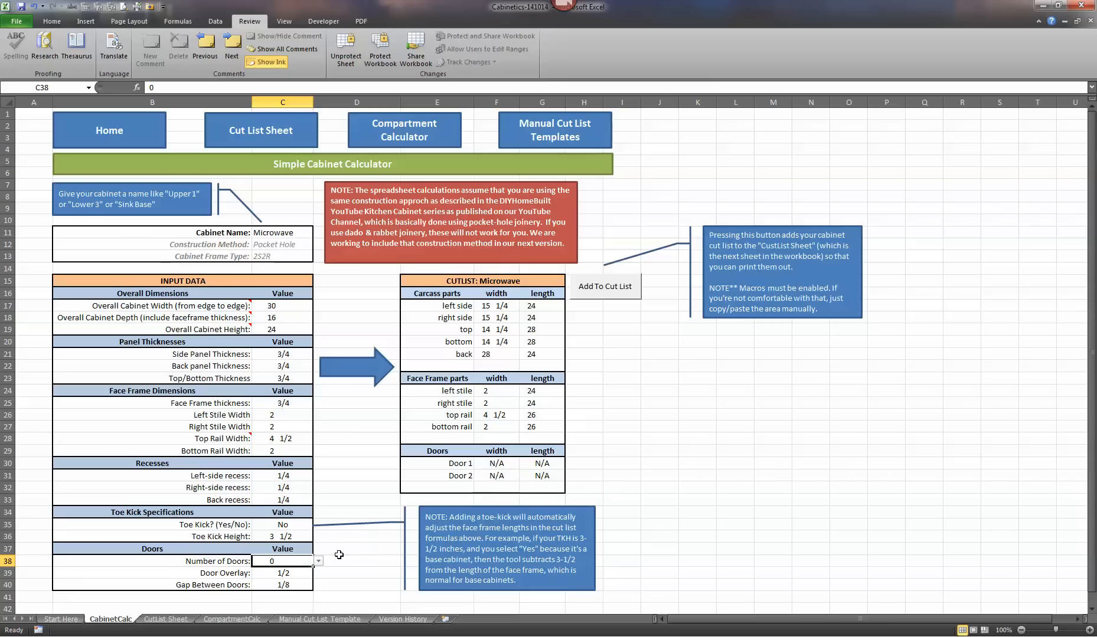
left_click(318, 562)
left_click(278, 579)
- Set the left stile width to 1 in the face frame dimensions
left_click(289, 416)
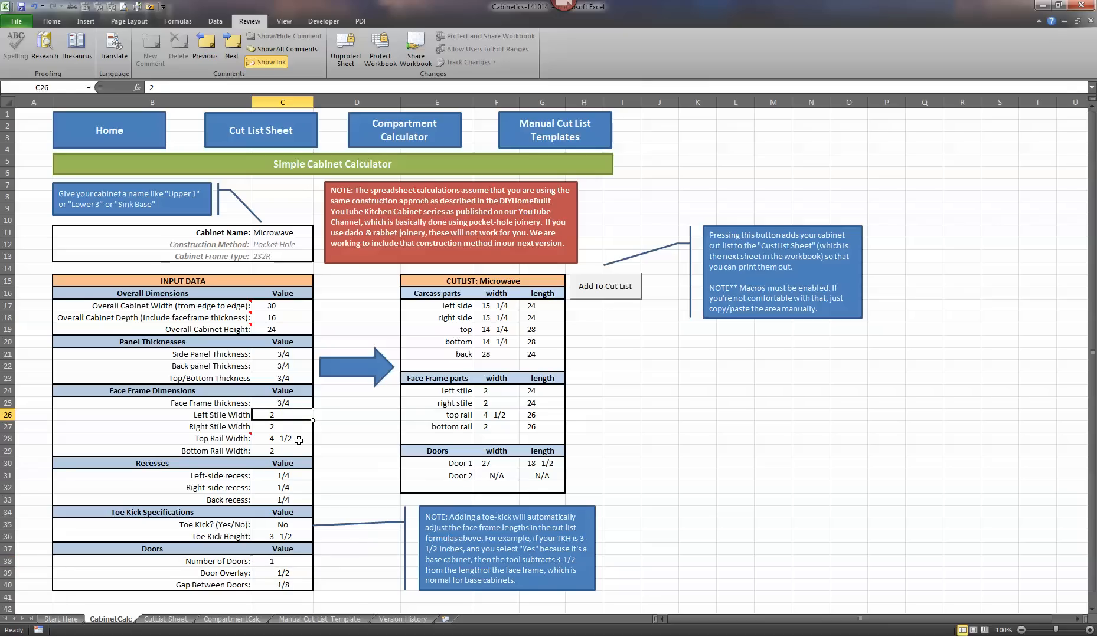
type("1")
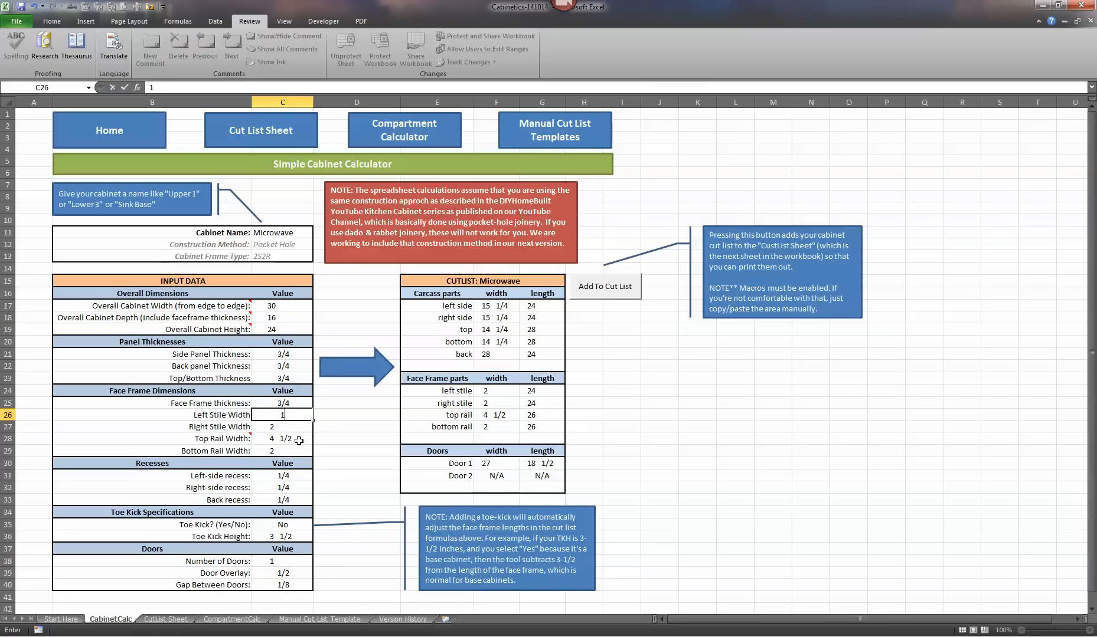
key("Return")
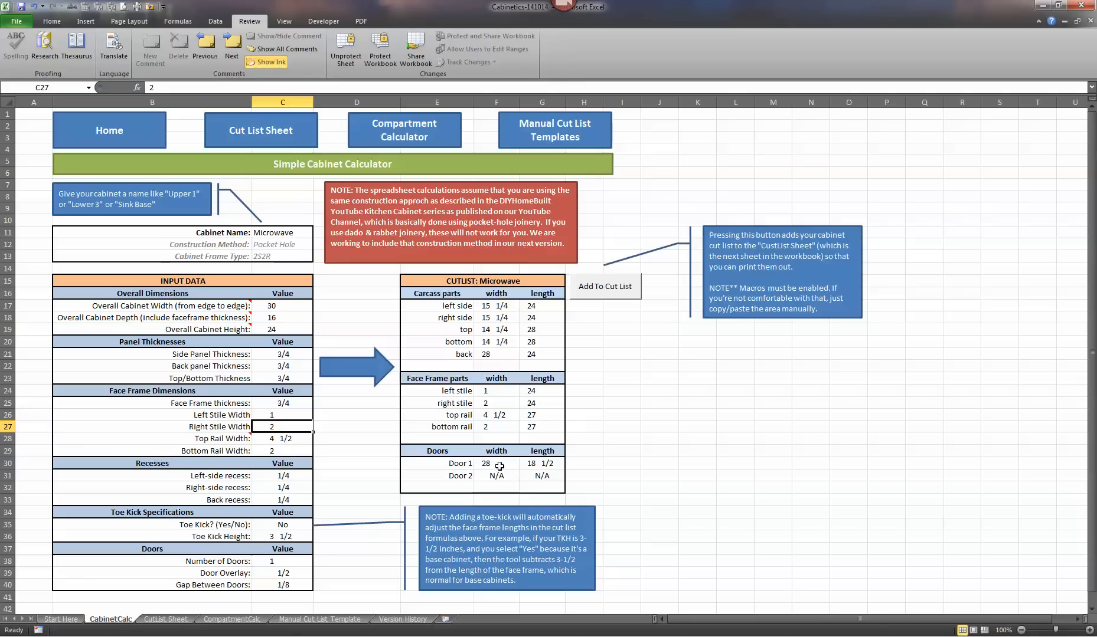
- Set the left stile width to 2 in the face frame dimensions
left_click(286, 414)
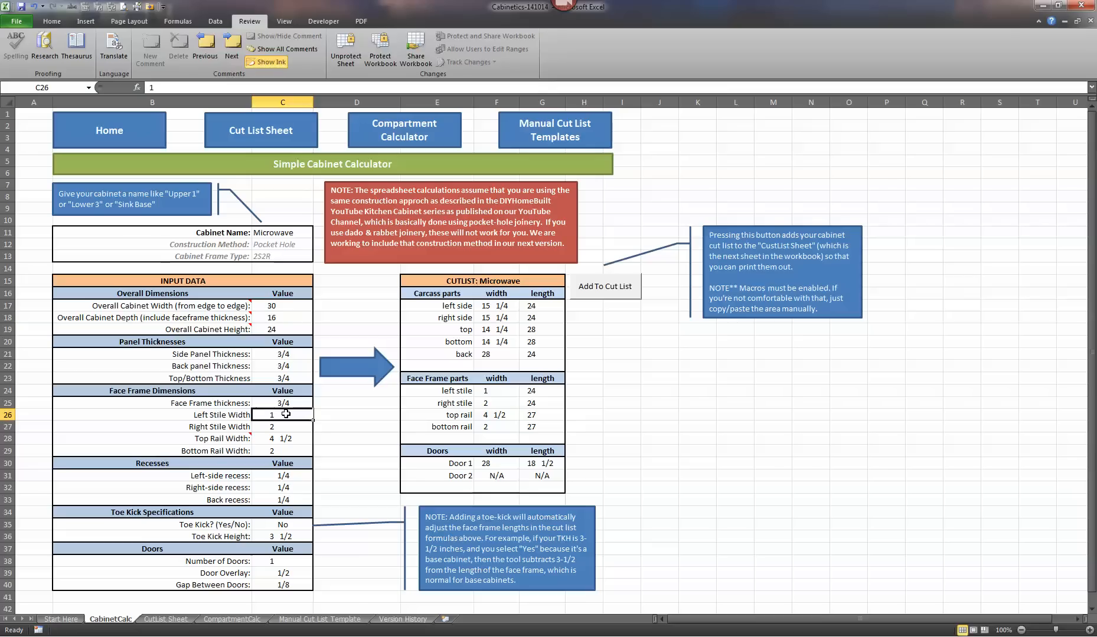
type("2")
key("Return")
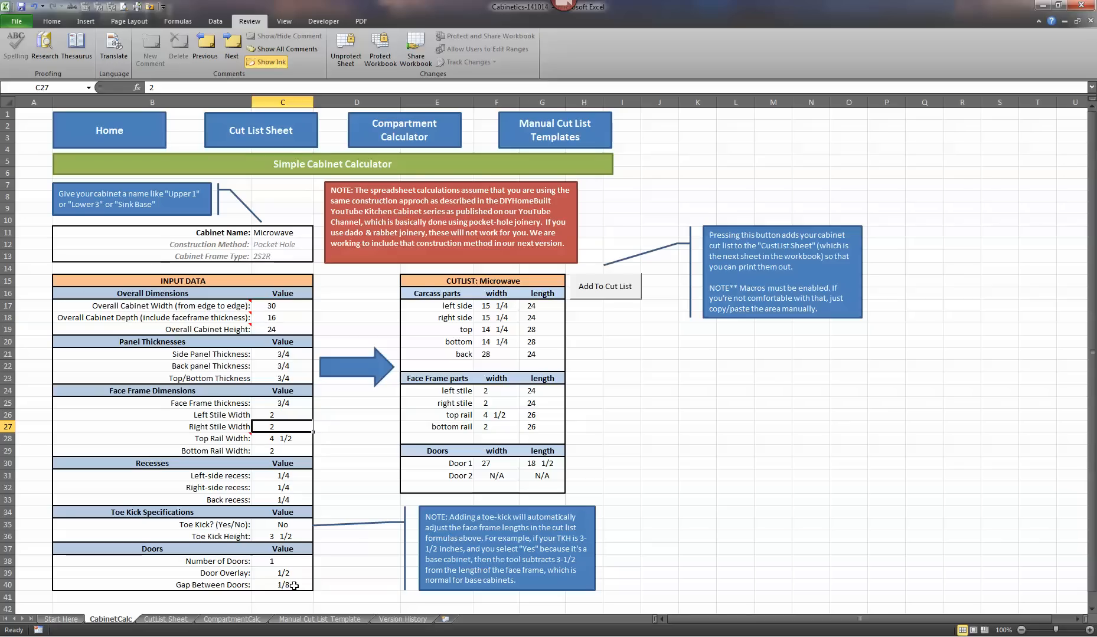
- Set the gap between doors to 0 in the doors section
left_click(292, 586)
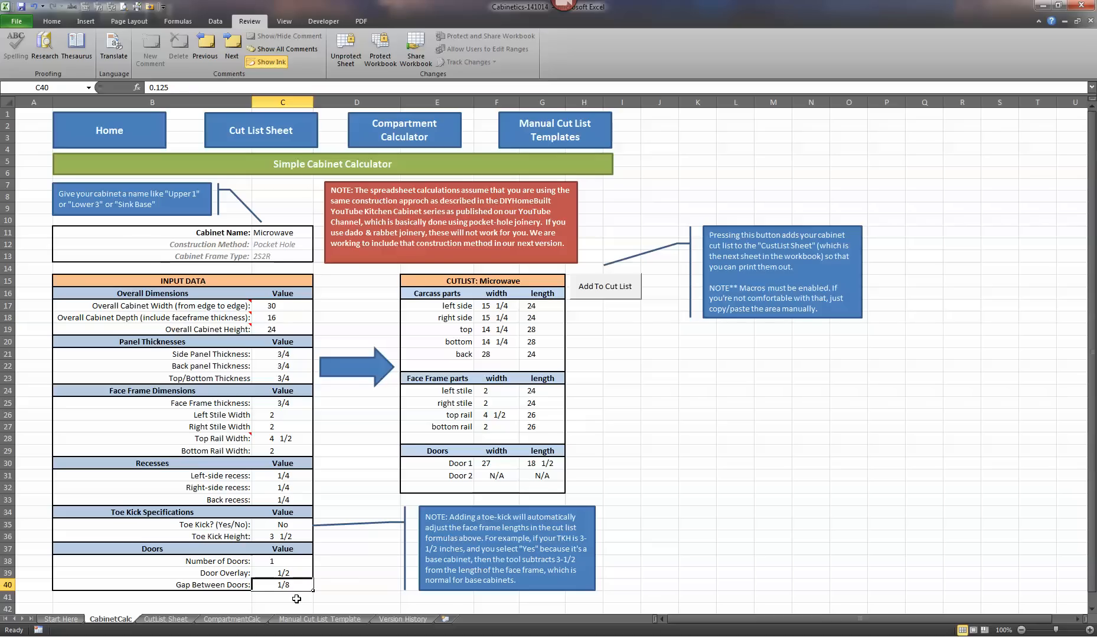
type("0")
key("Return")
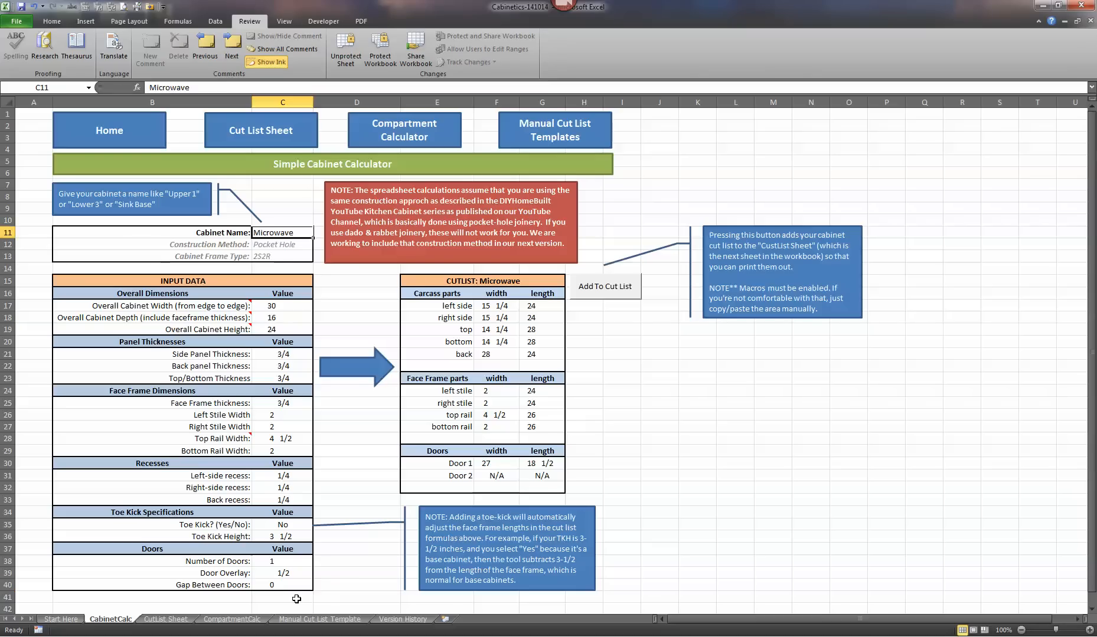
- Set the number of doors to 2 and the gap between doors to 1/8 in the doors section
left_click(298, 562)
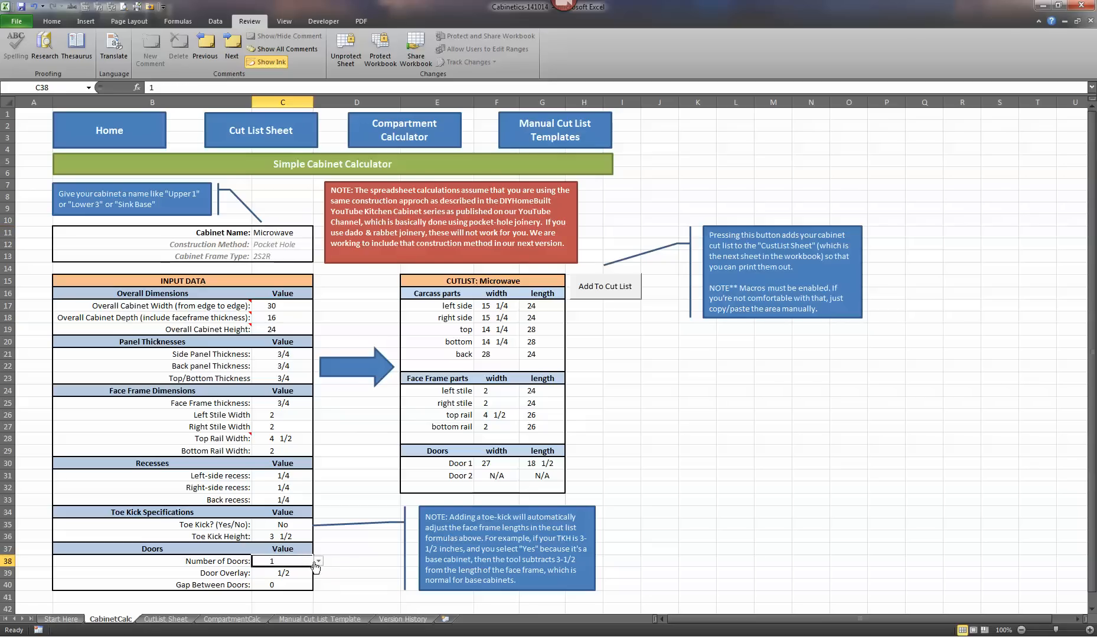
left_click(318, 561)
left_click(290, 586)
left_click(284, 585)
type("1/8")
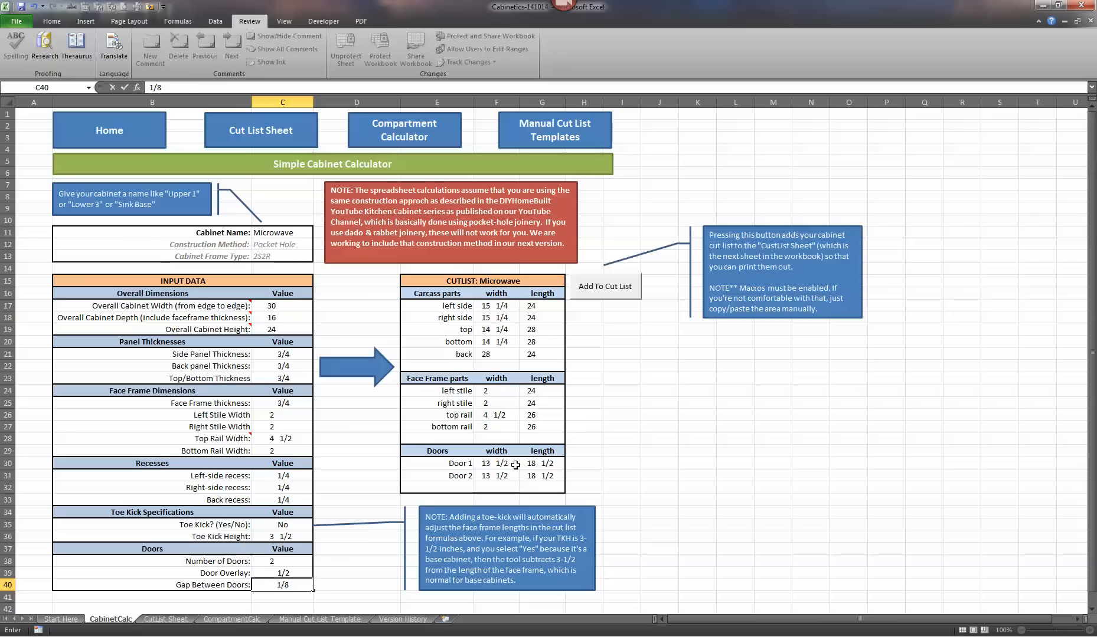
key("Return")
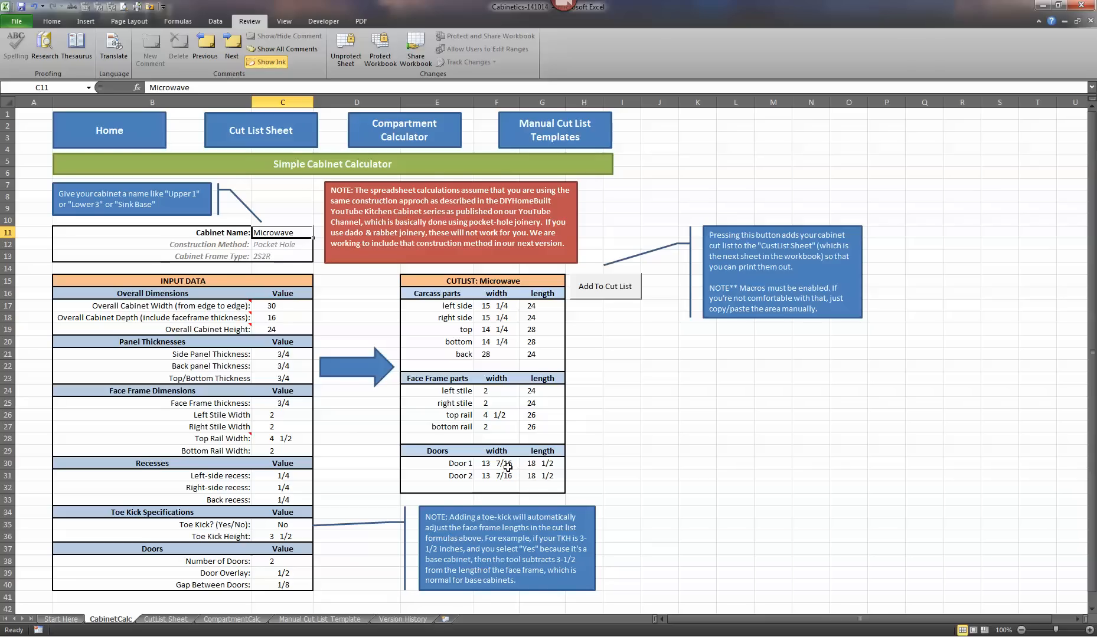
- Set the gap between doors to 3/16 in the doors section
left_click(298, 588)
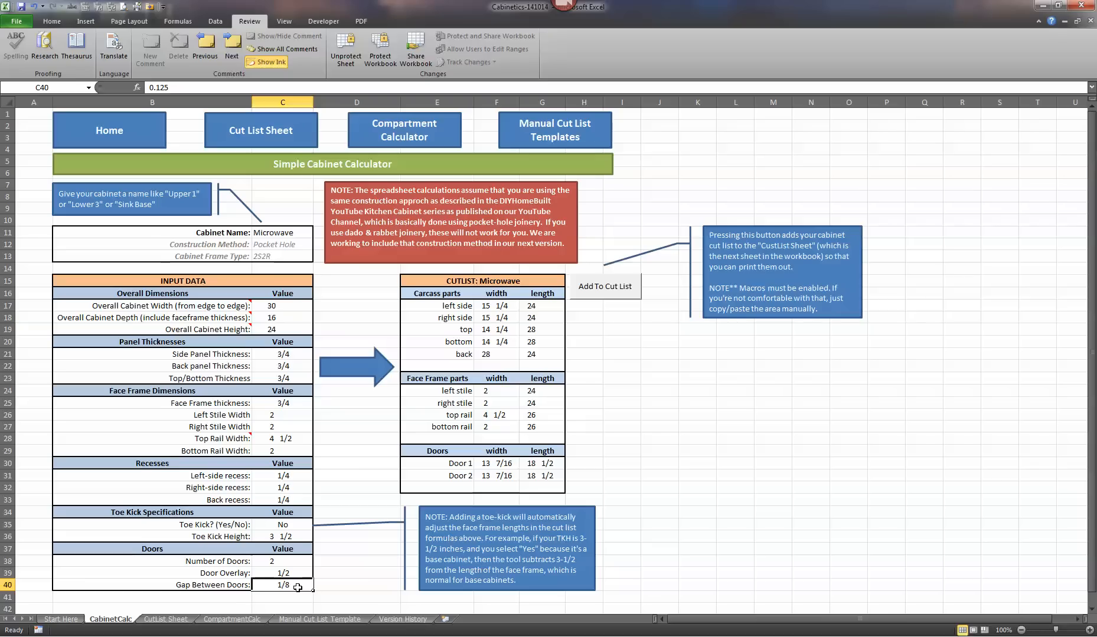
type("3/15")
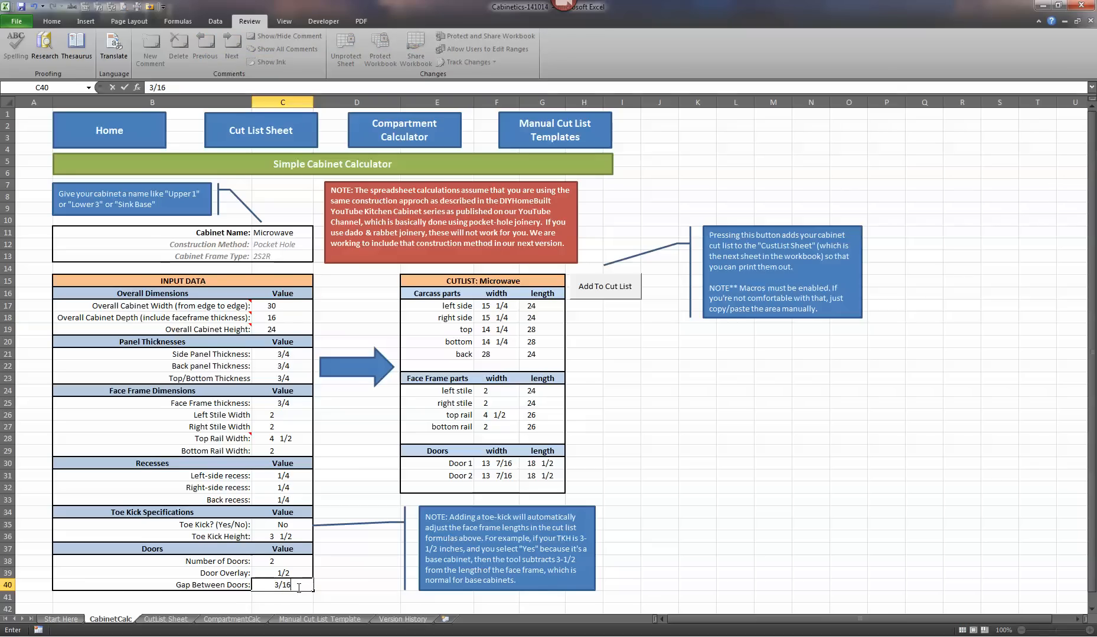
key("Return")
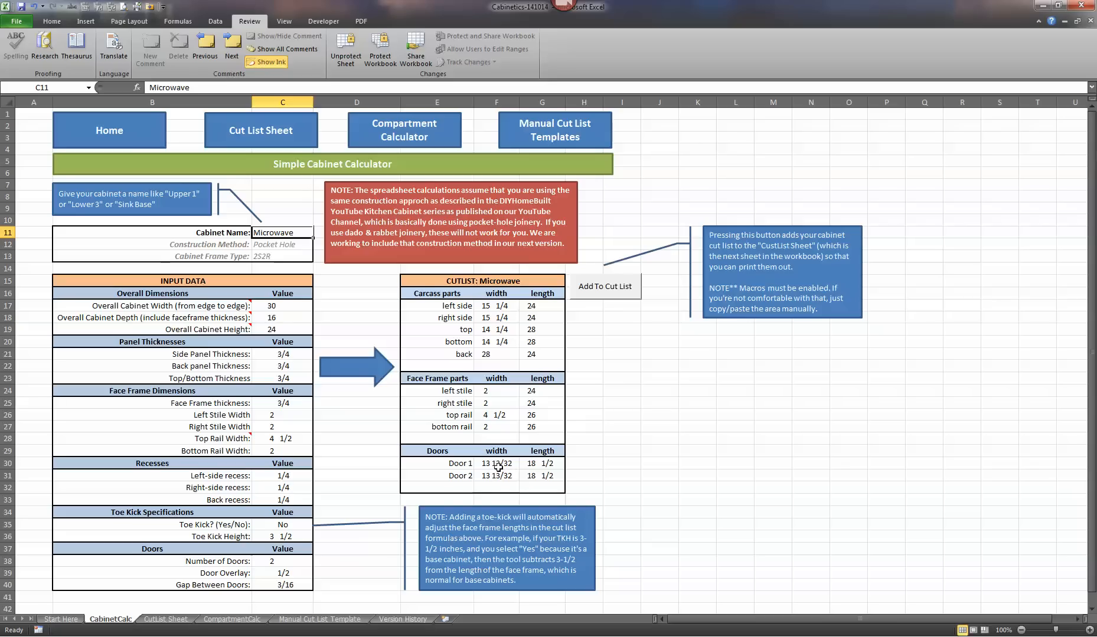
- Set the gap between doors back to 1/8 in the doors section
left_click(296, 586)
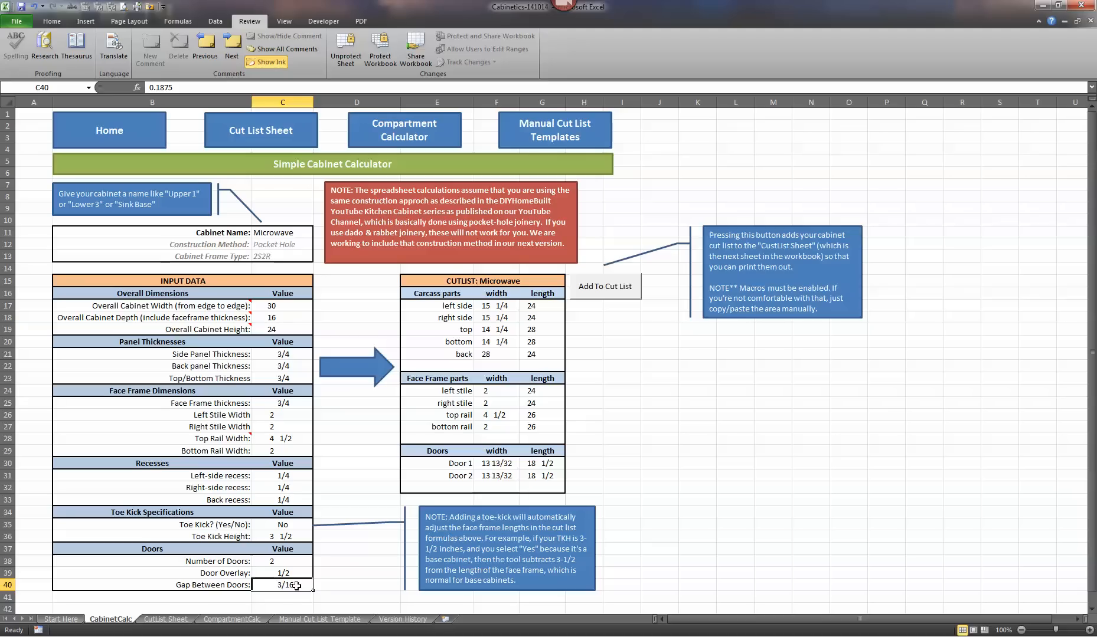
type("1/8")
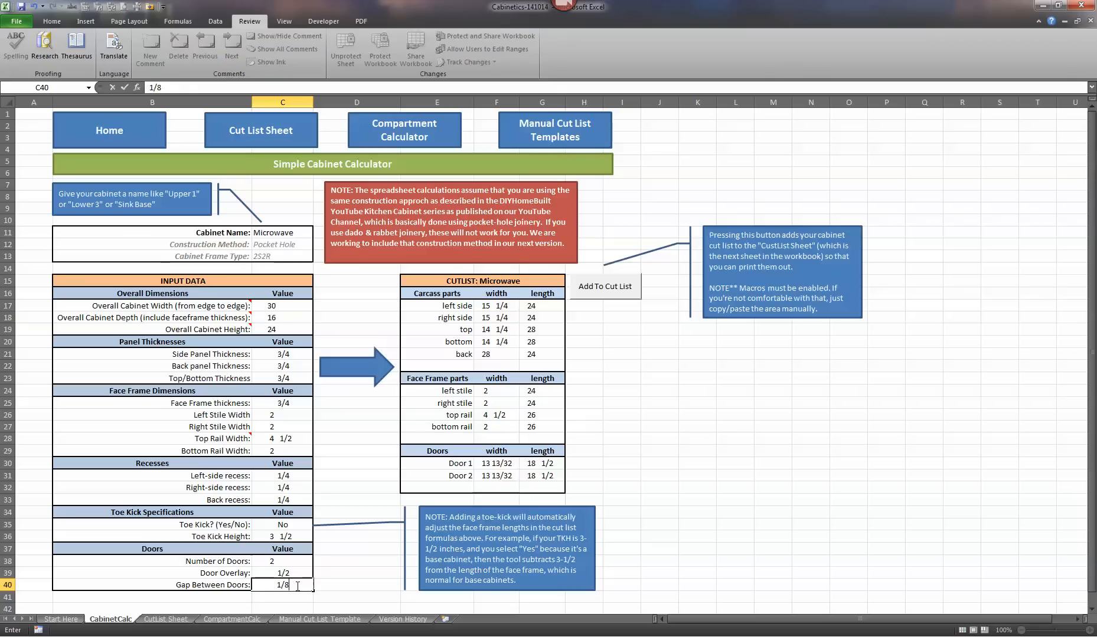
key("Return")
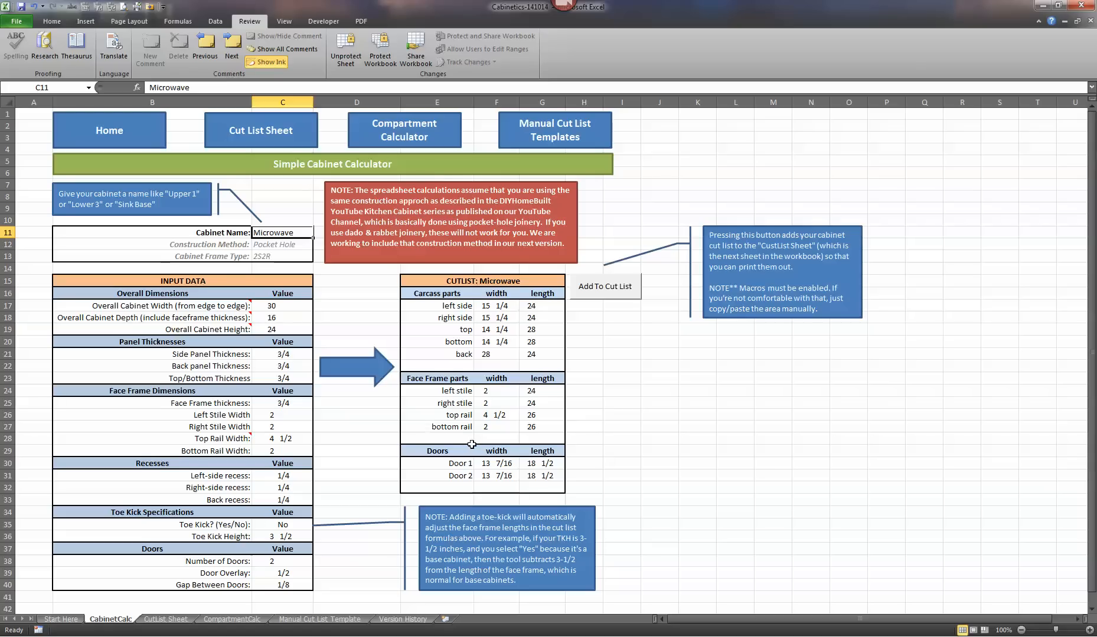
- Add the Microwave cabinet to the cut list and review its parts on the Cut List Sheet
left_click(613, 292)
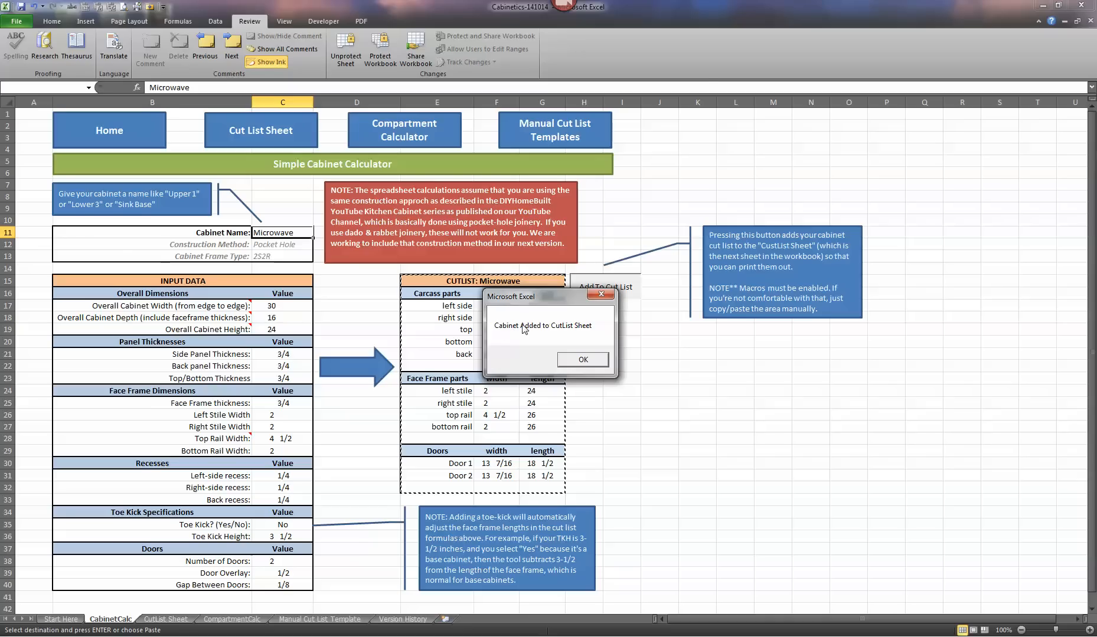
left_click(582, 359)
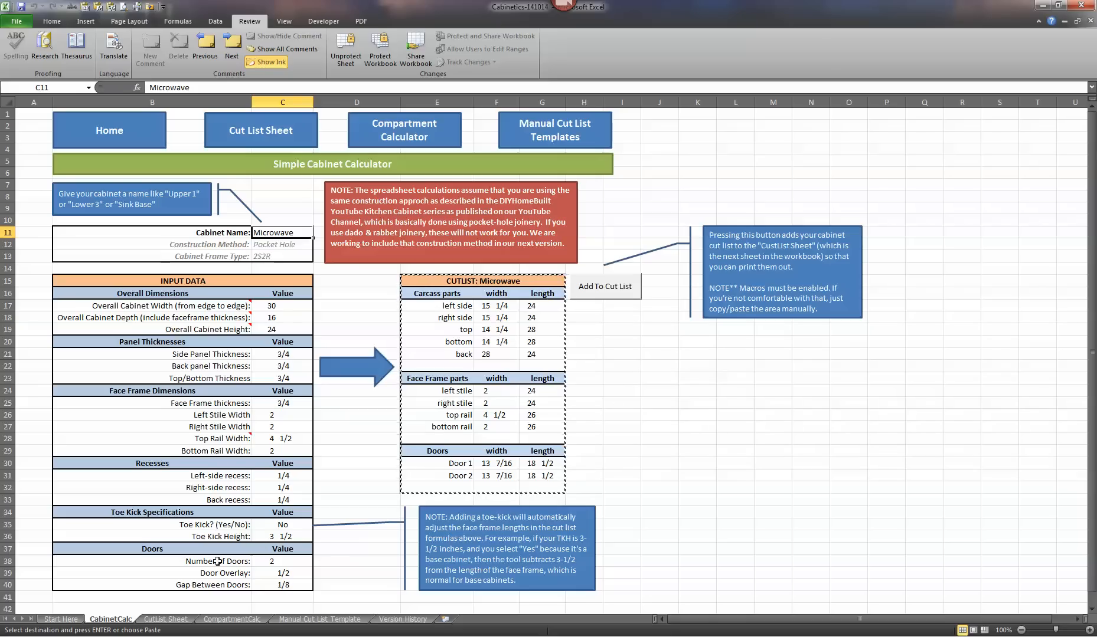
left_click(267, 136)
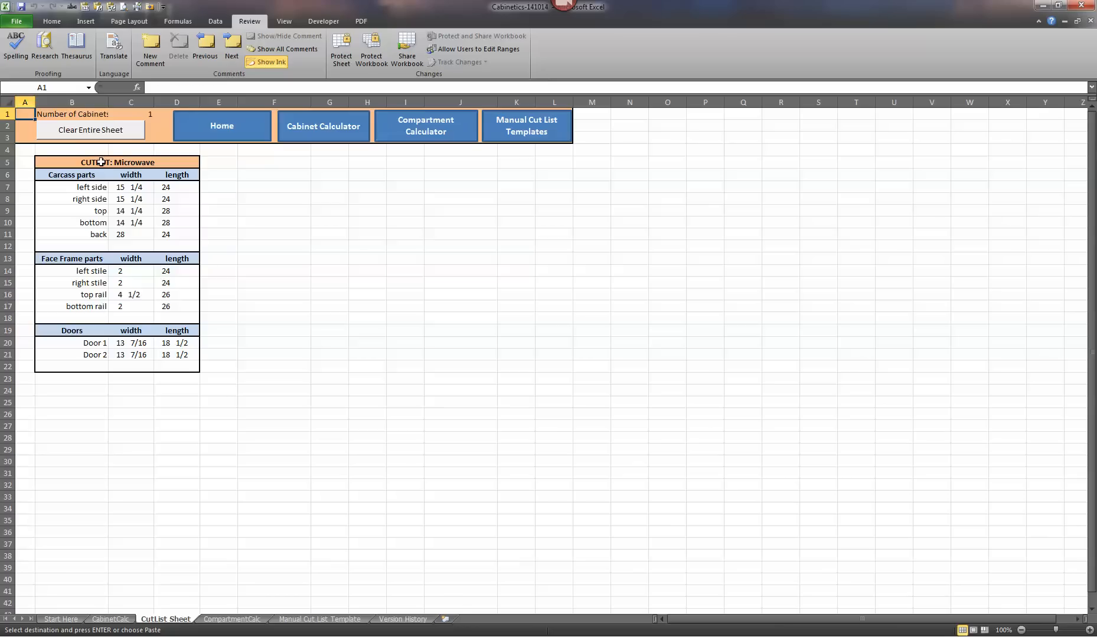
left_click_drag(101, 162, 110, 364)
left_click(267, 330)
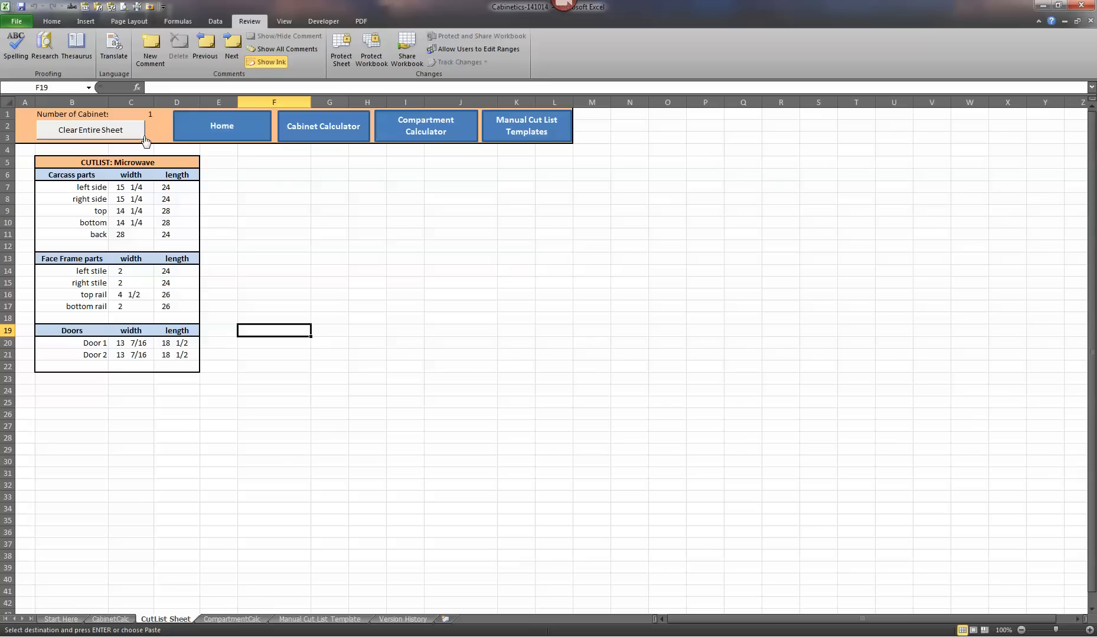
- Return to the Cabinet Calculator and name the cabinet Sink Base
left_click(328, 138)
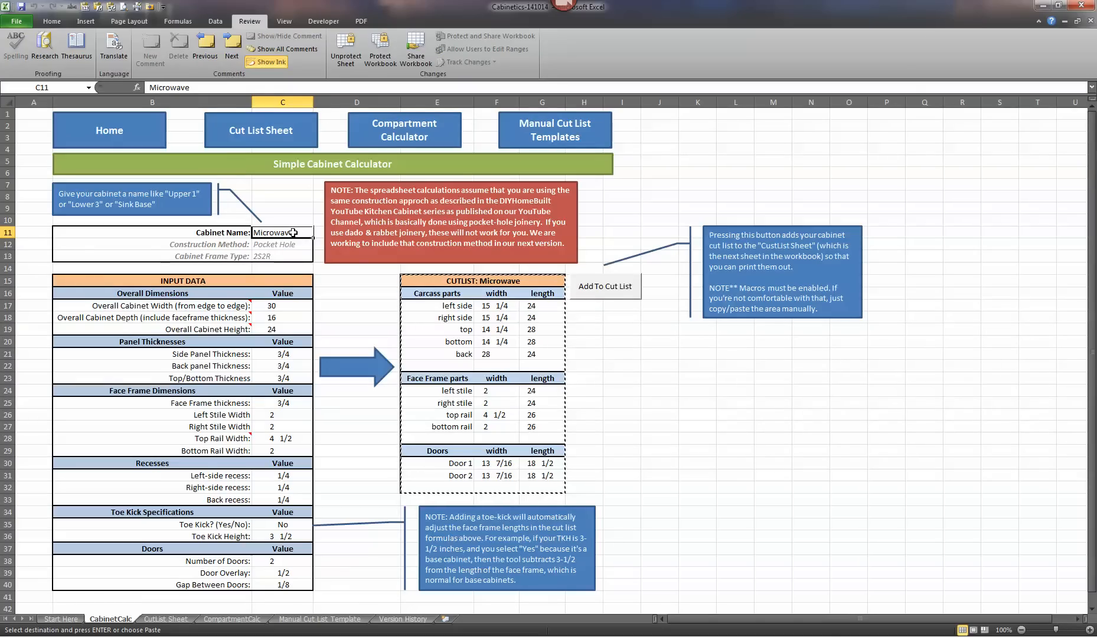
type("Sink")
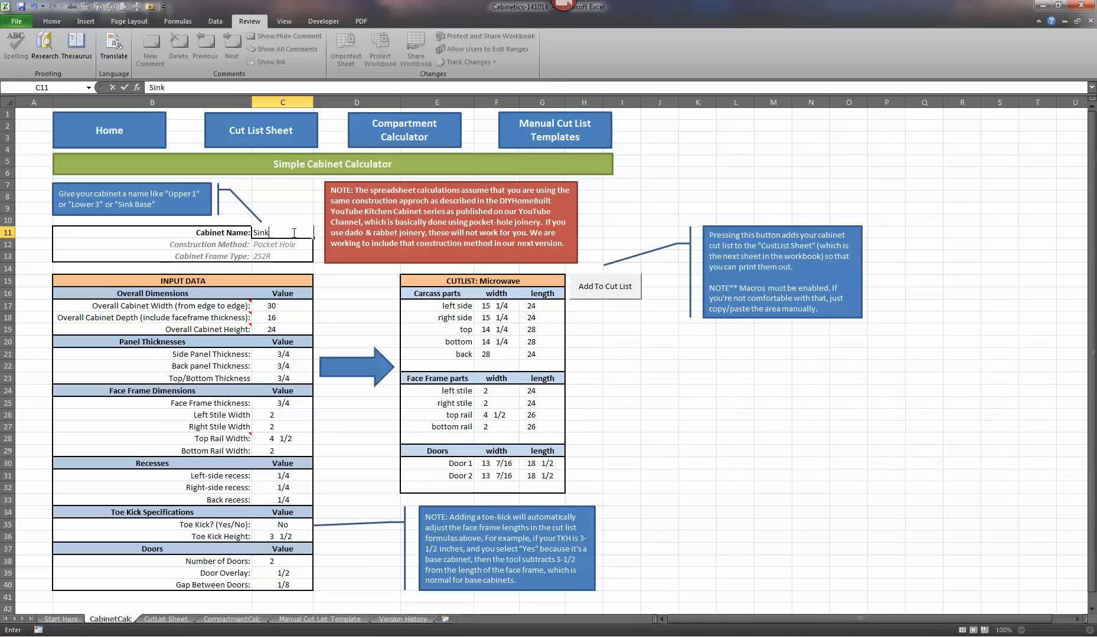
type(" Base")
key("Return")
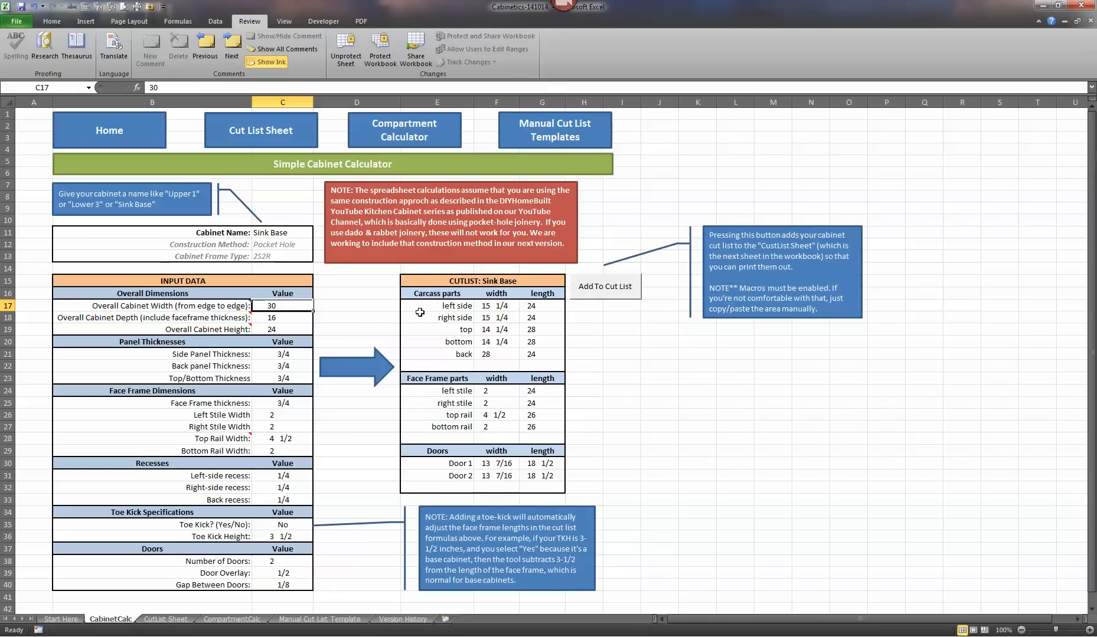
- Set the sink base's overall width to 36, depth to 24 and height to 34 1/2
type("3")
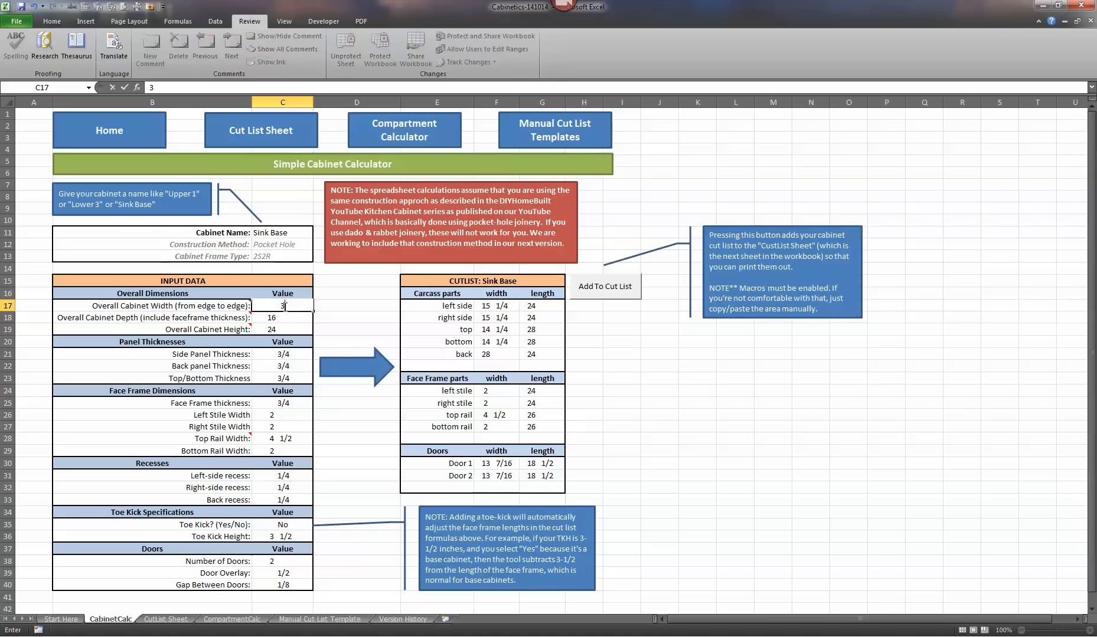
type("6")
key("Return")
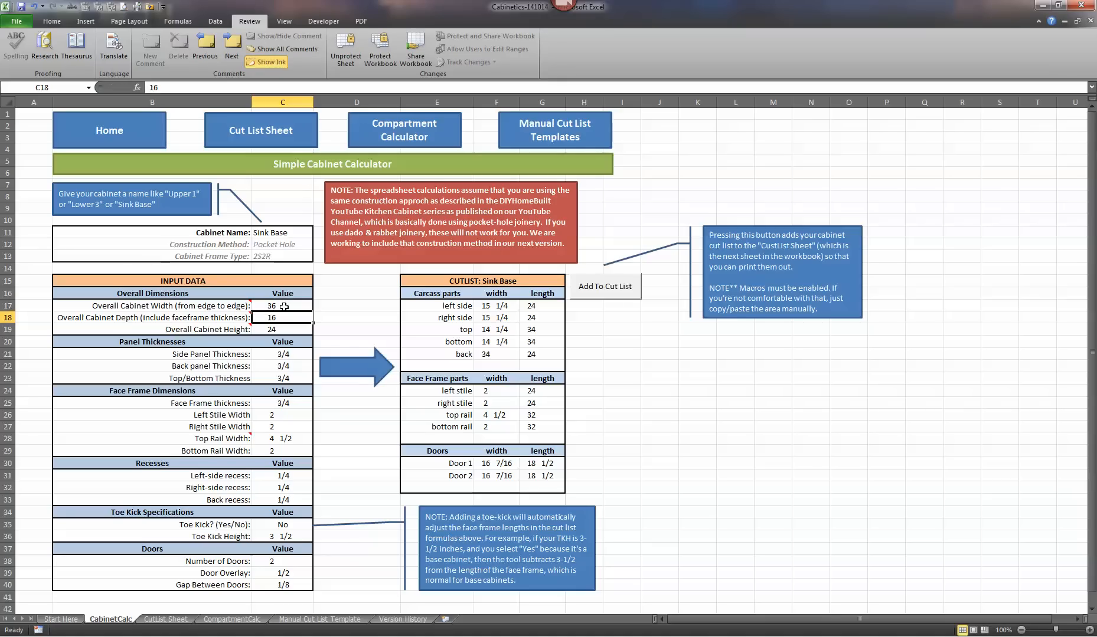
type("24")
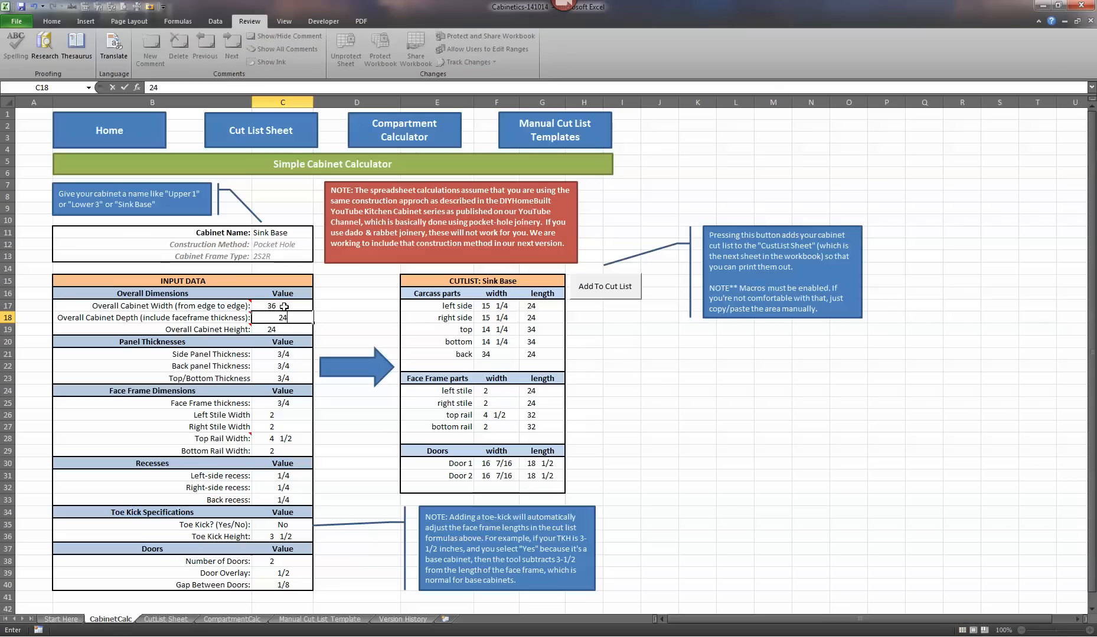
key("Return")
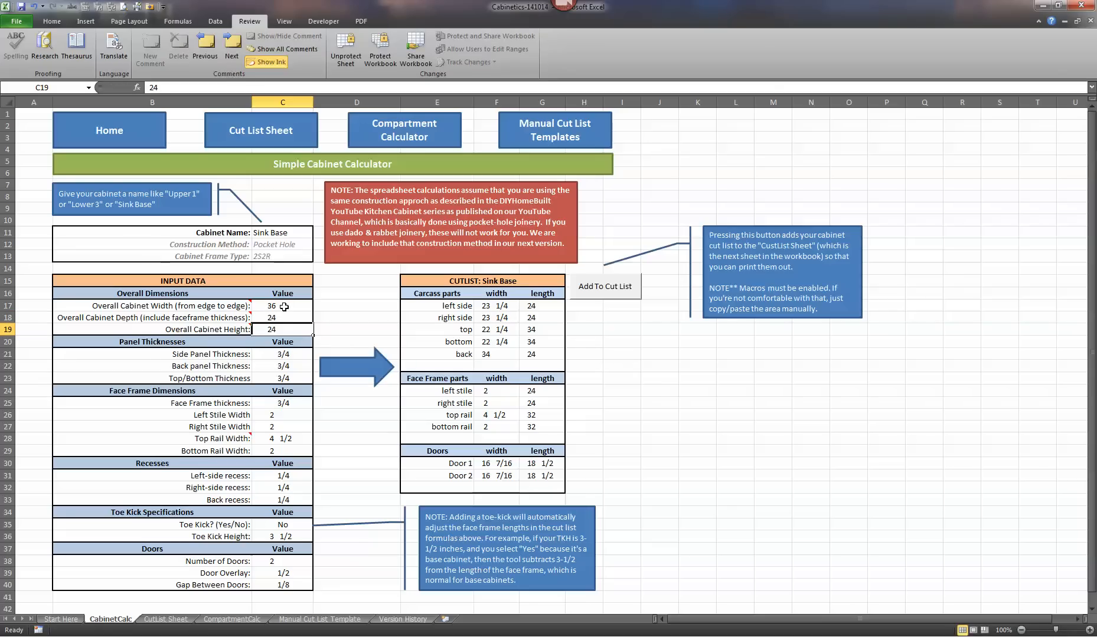
type("34")
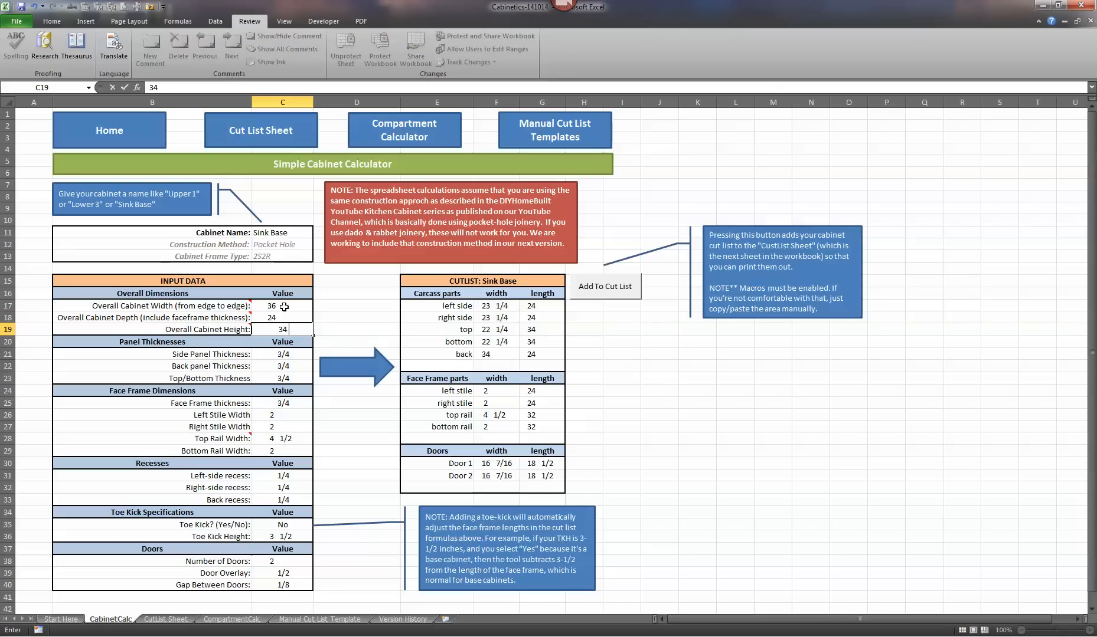
type(" 1/2")
key("Return")
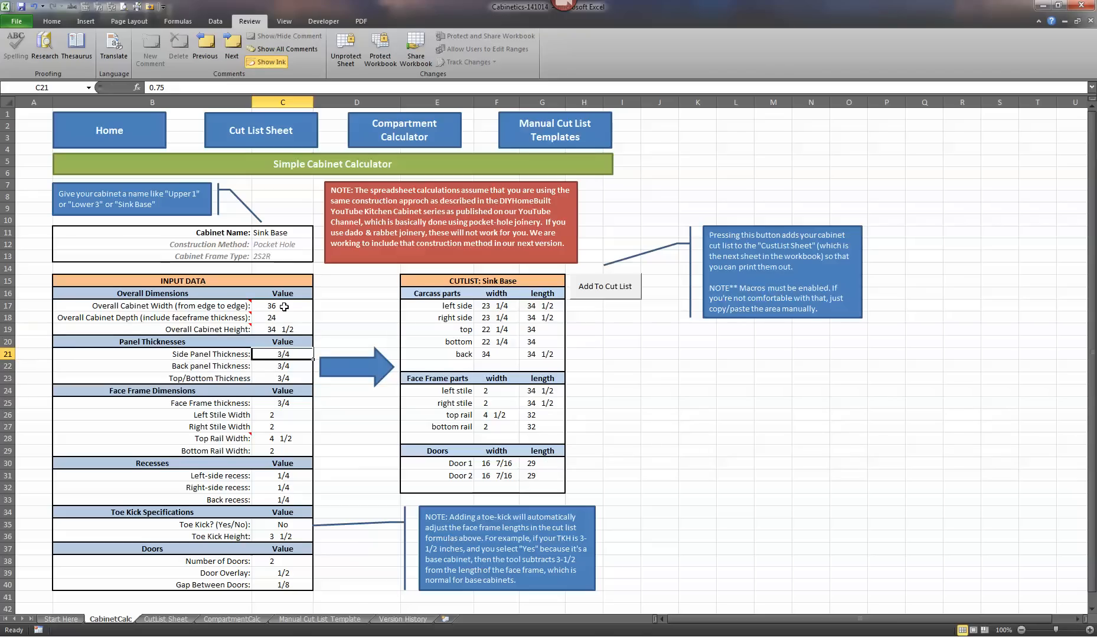
- Keep the panel thicknesses and stile widths, and set the top rail width to 2 in the face frame dimensions
key("Return")
key("Return")
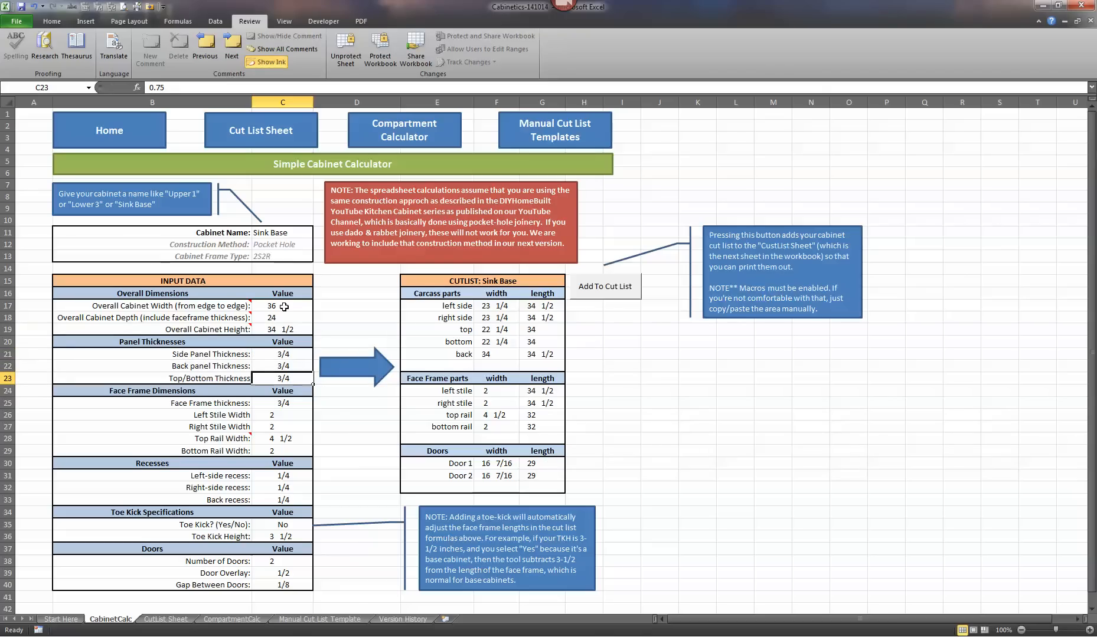
key("Return")
key("Return")
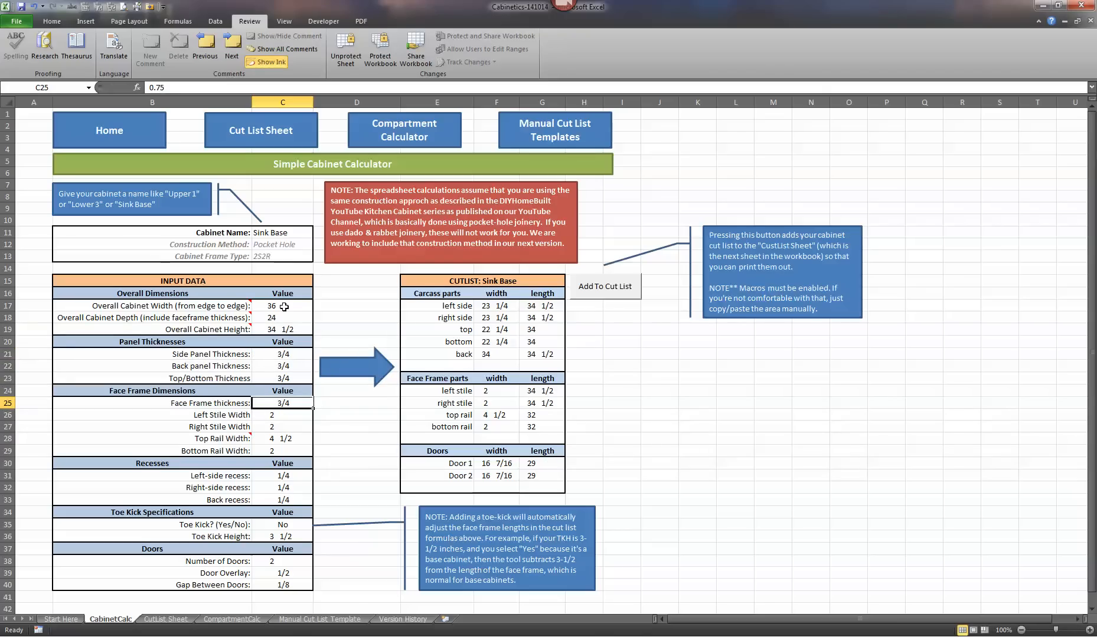
key("Return")
key("Return")
type("2")
key("Return")
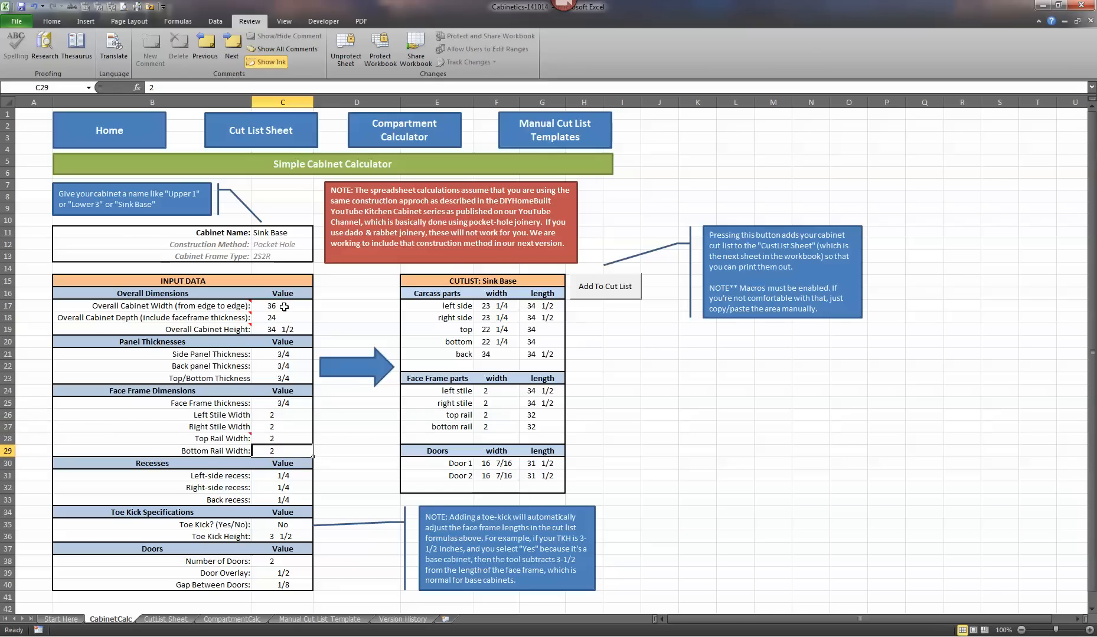
key("Up")
key("Up")
key("Up")
key("Up")
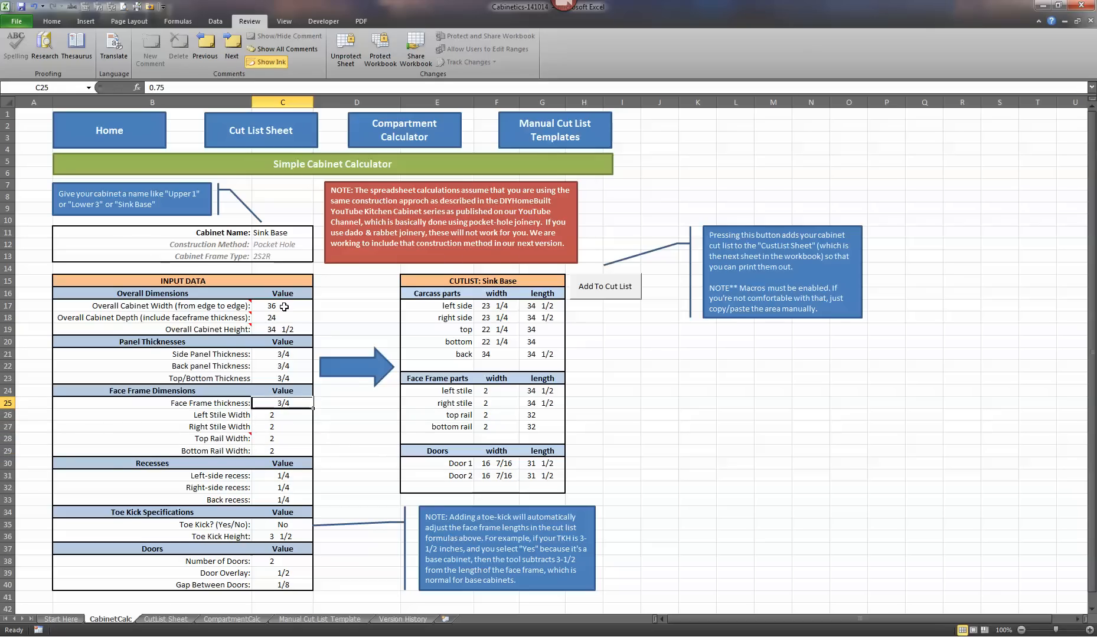
key("Down")
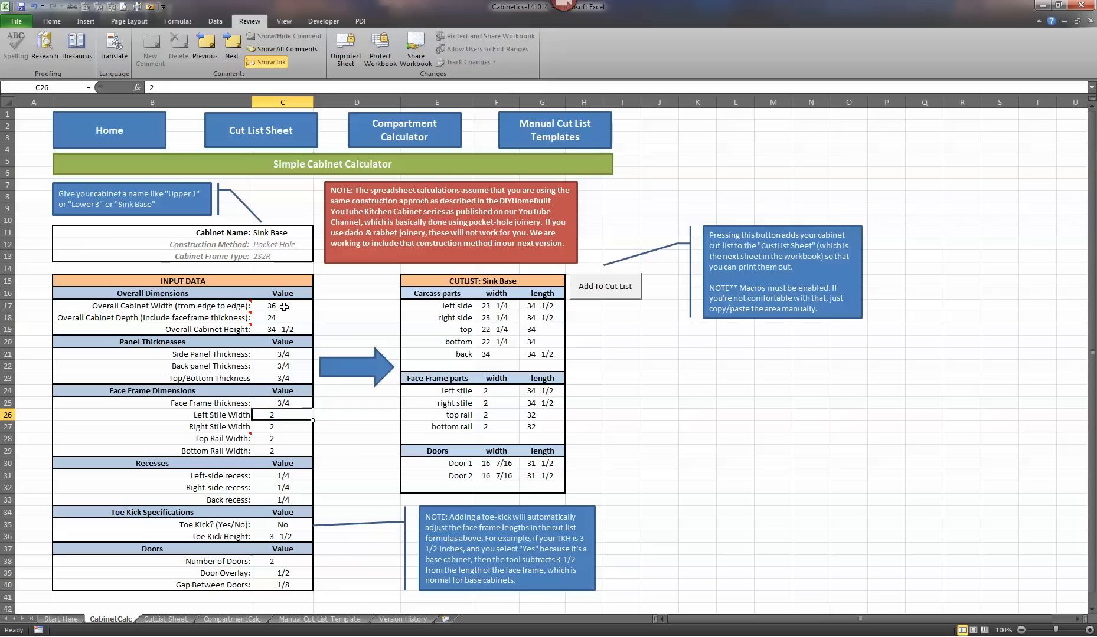
key("Down")
key("Down")
key("Down")
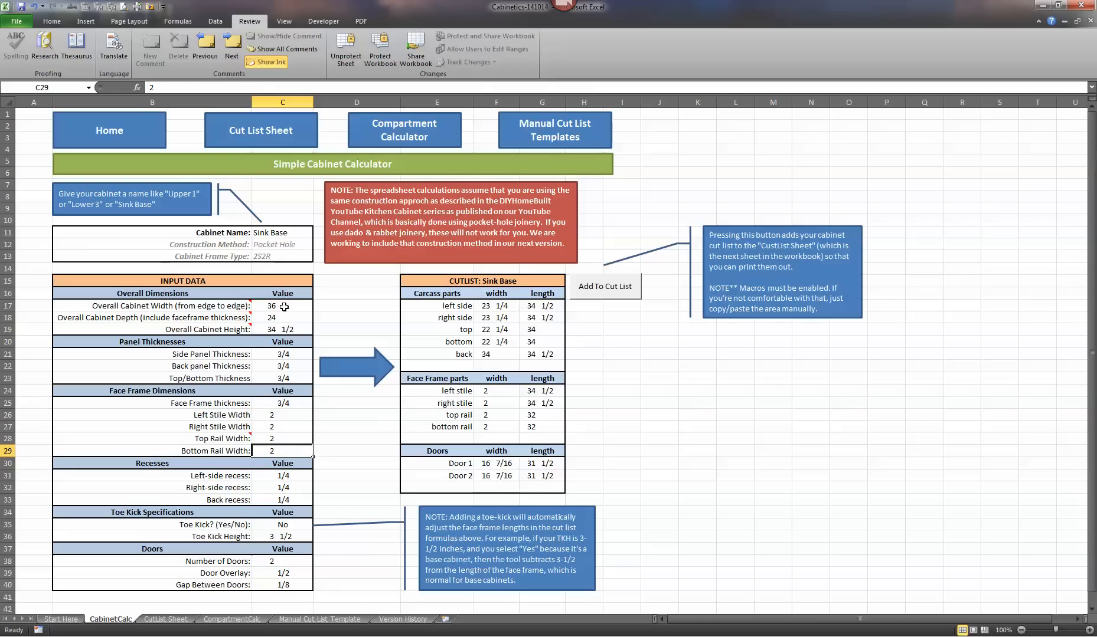
- Set the right-side recess to 0 in the recesses section
key("Down")
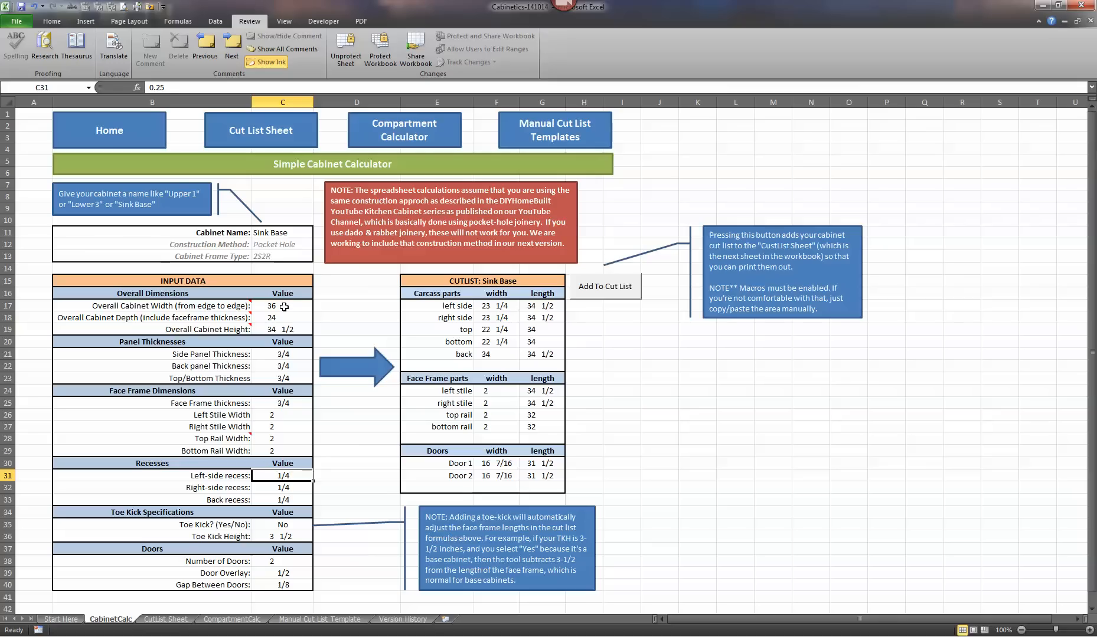
key("Down")
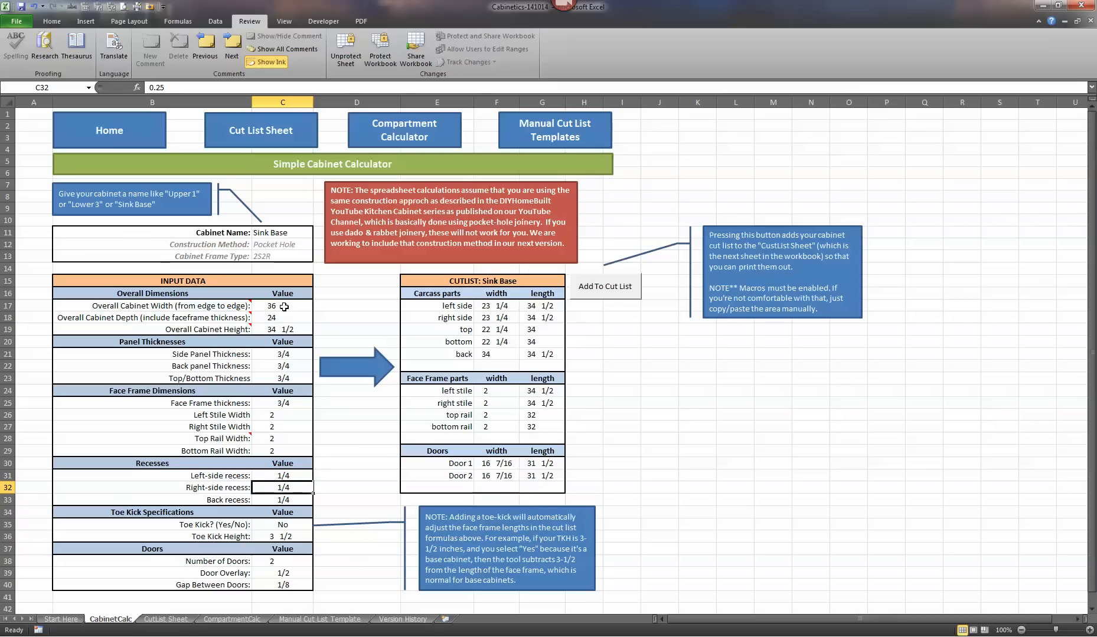
type("0")
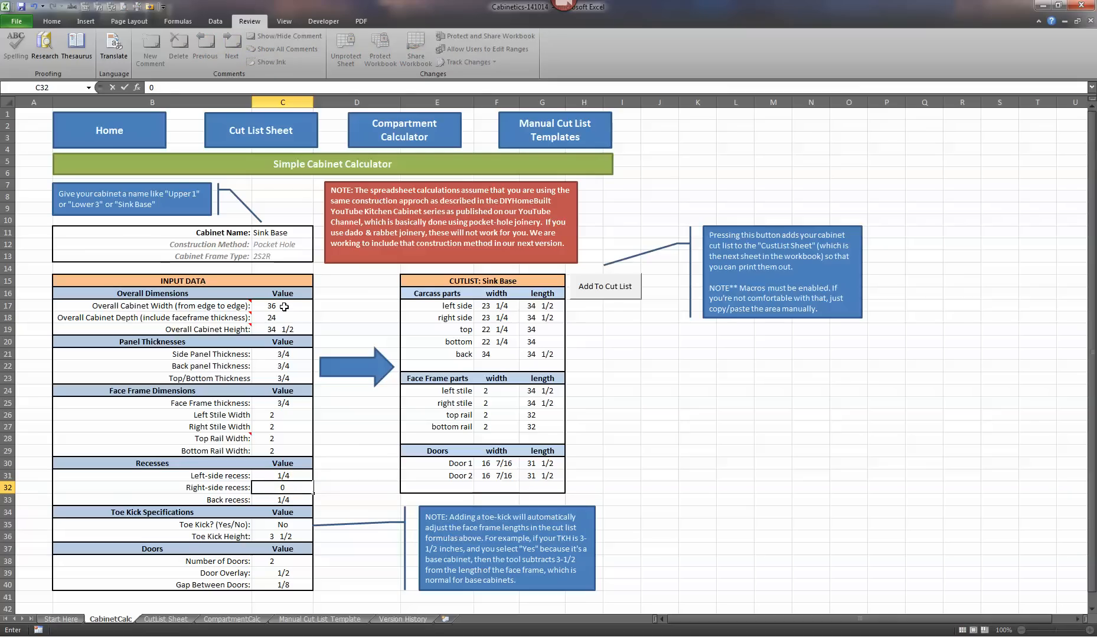
key("Return")
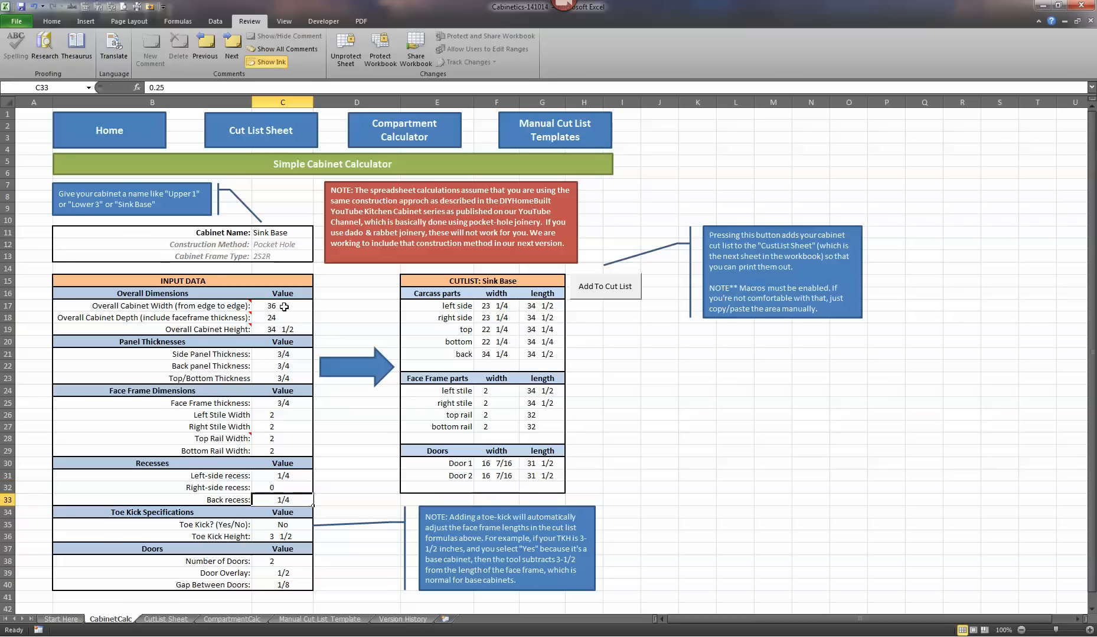
key("Up")
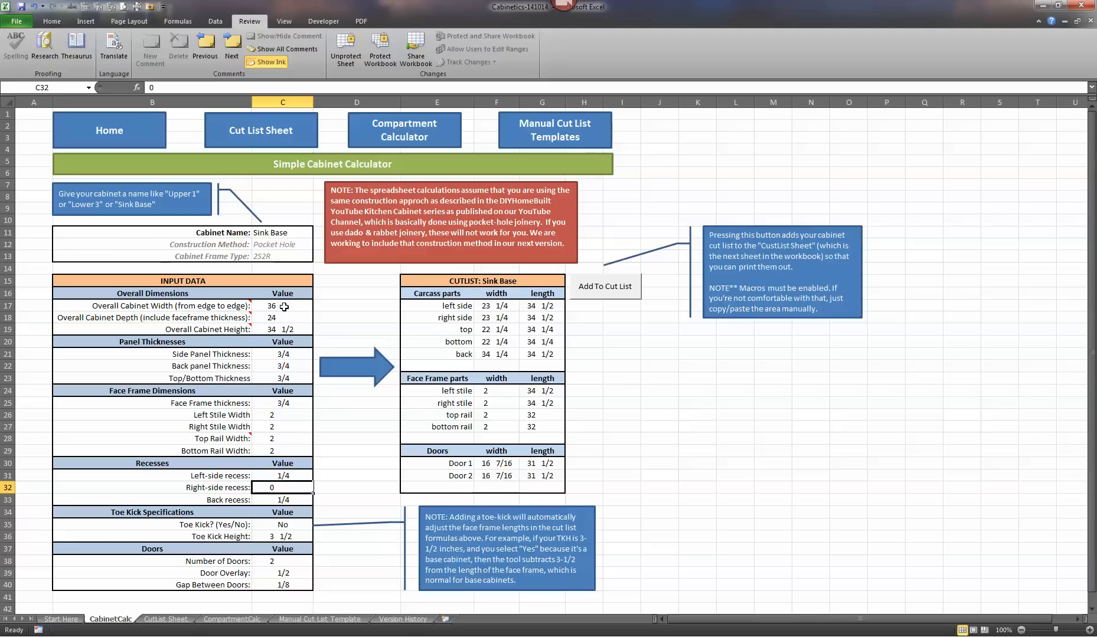
- Set the toe kick option to Yes in the toe kick specifications
left_click(292, 527)
left_click(319, 525)
left_click(278, 534)
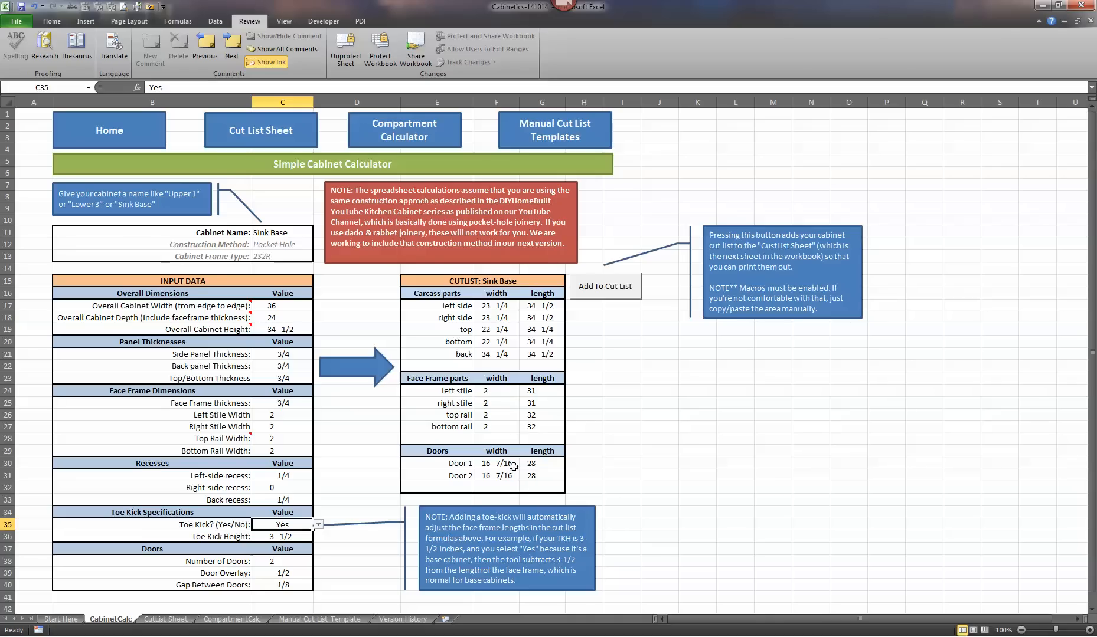
- Add the Sink Base cabinet to the cut list and check the number of cabinets on the Cut List Sheet
left_click(606, 290)
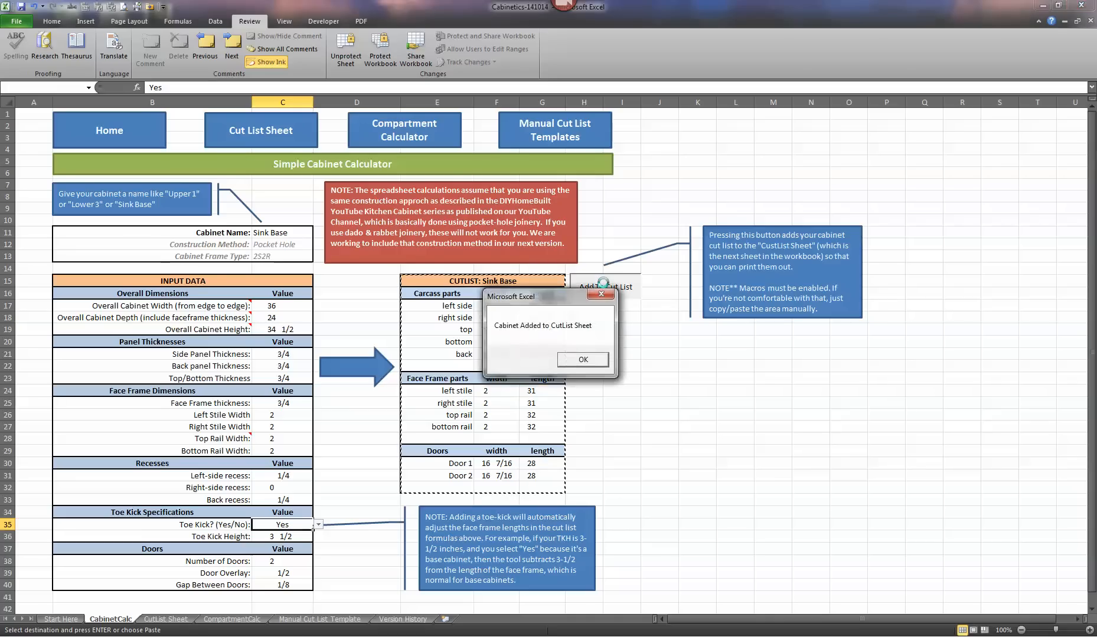
left_click(602, 365)
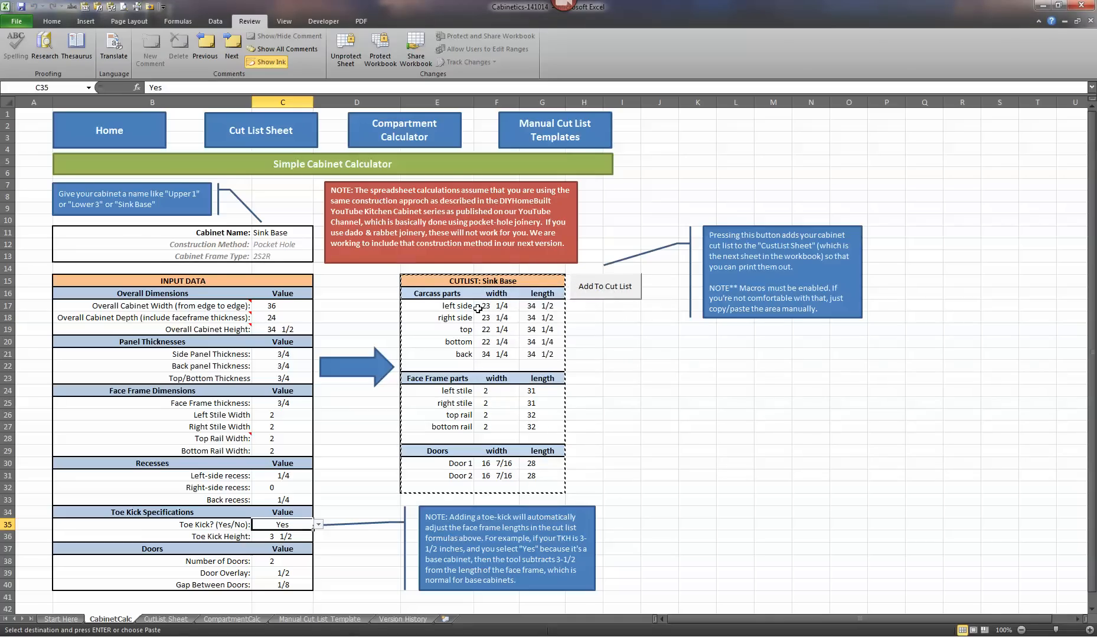
left_click(270, 139)
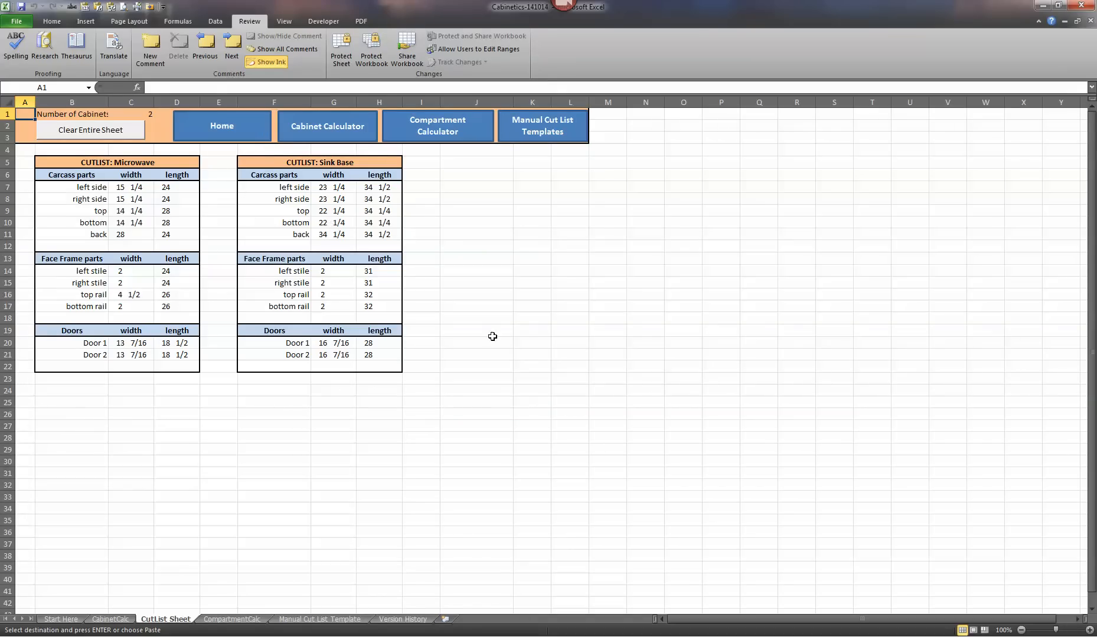
left_click(148, 115)
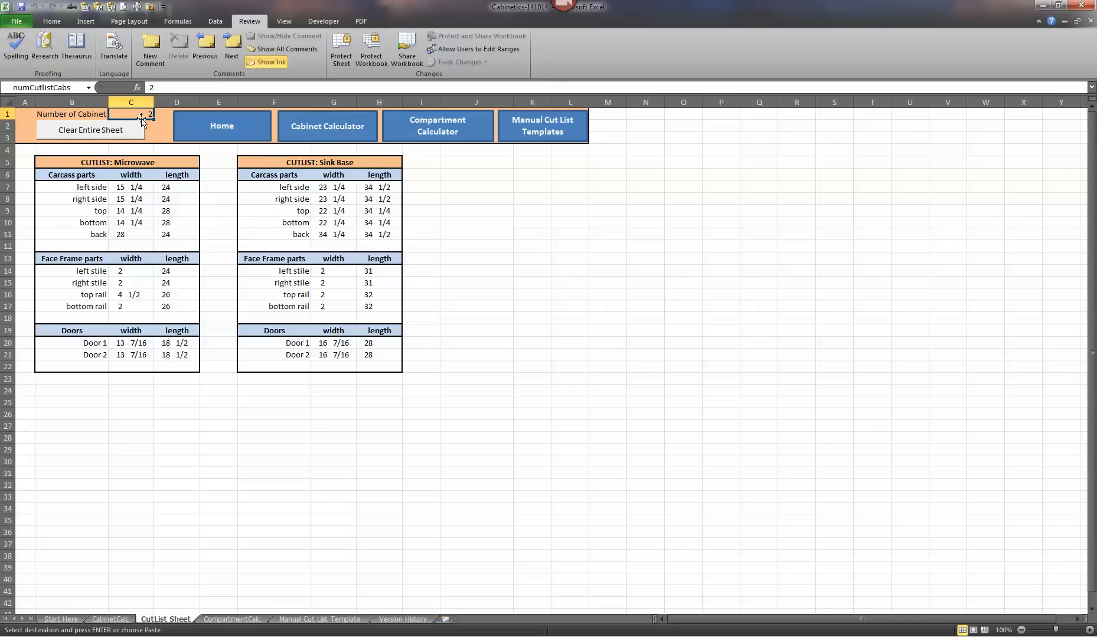
- Clear all cabinets from the entire Cut List Sheet
left_click(150, 130)
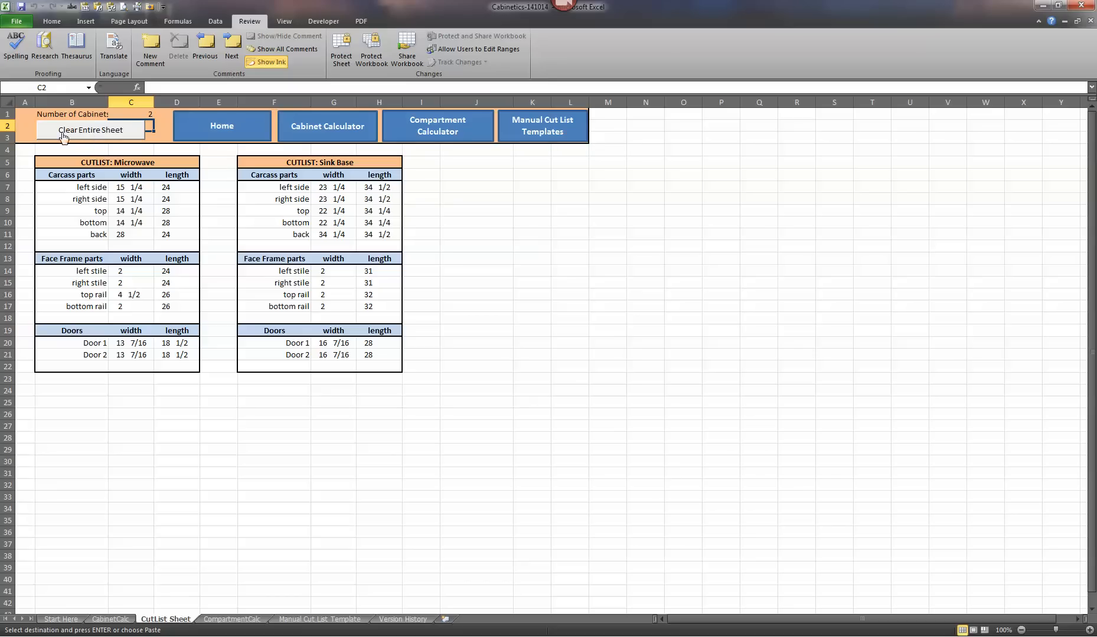
left_click(88, 130)
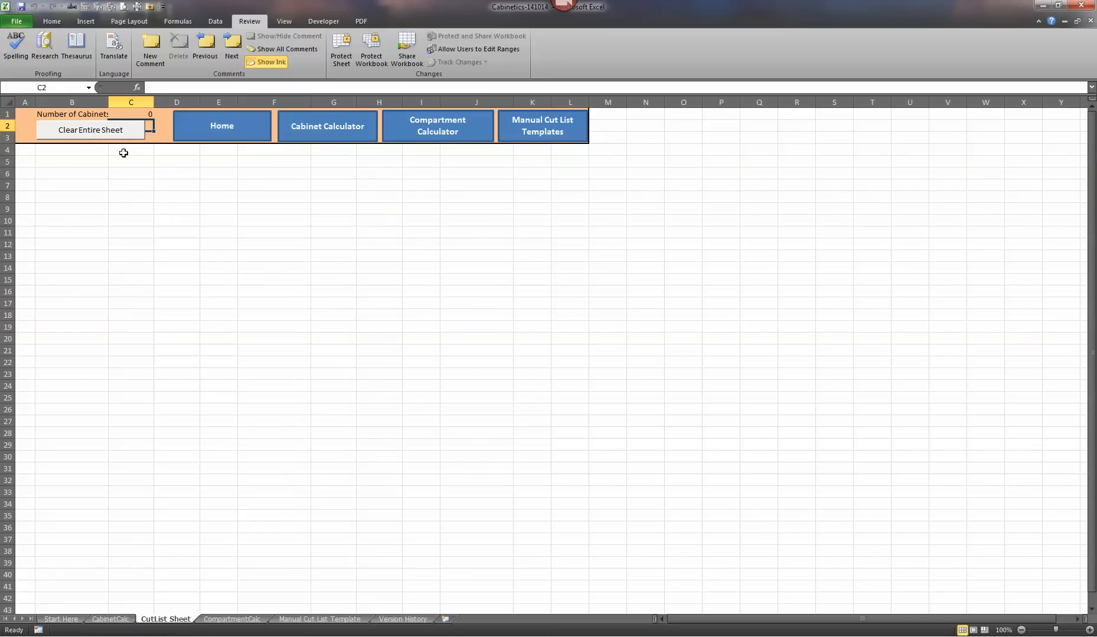
- Look over the Compartment Calculator sheet and the Box parts table on the Manual Cut List Template sheet
left_click(118, 619)
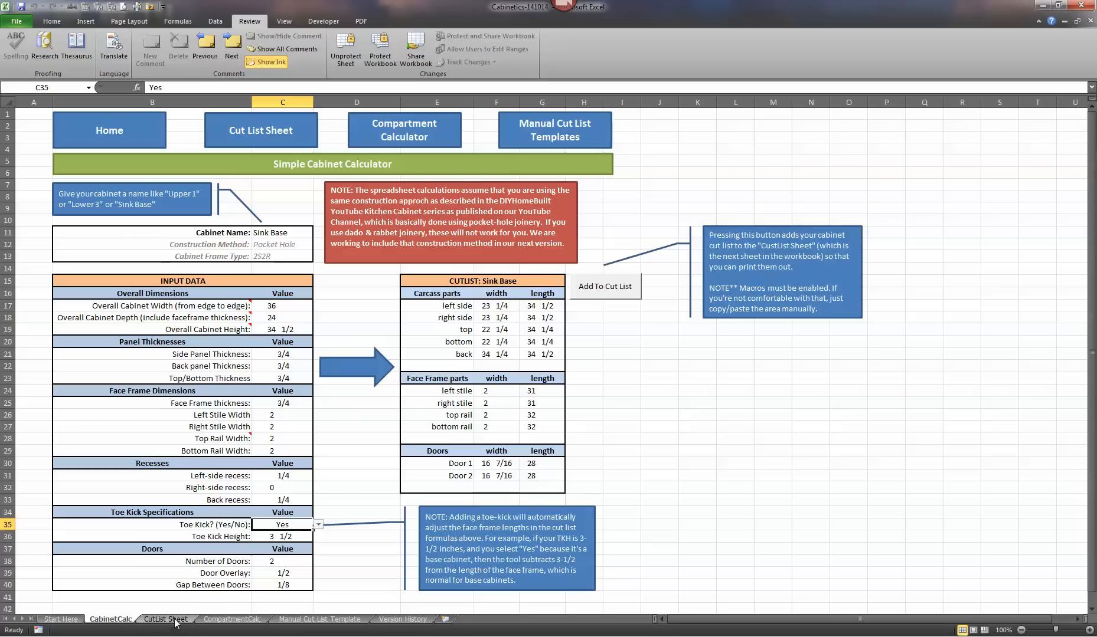
left_click(236, 620)
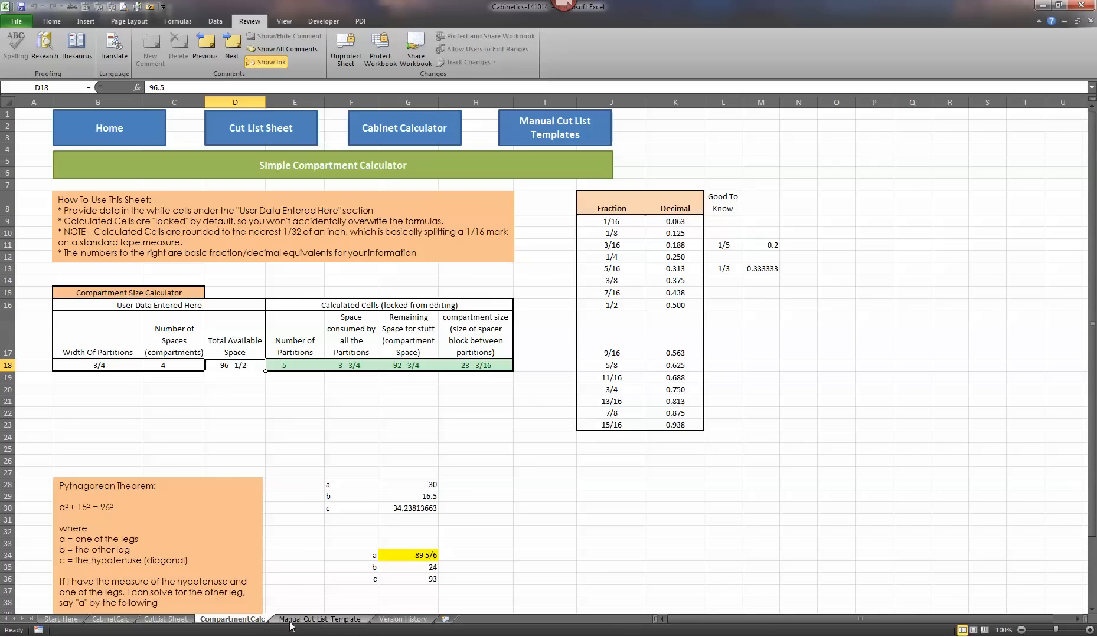
left_click(323, 620)
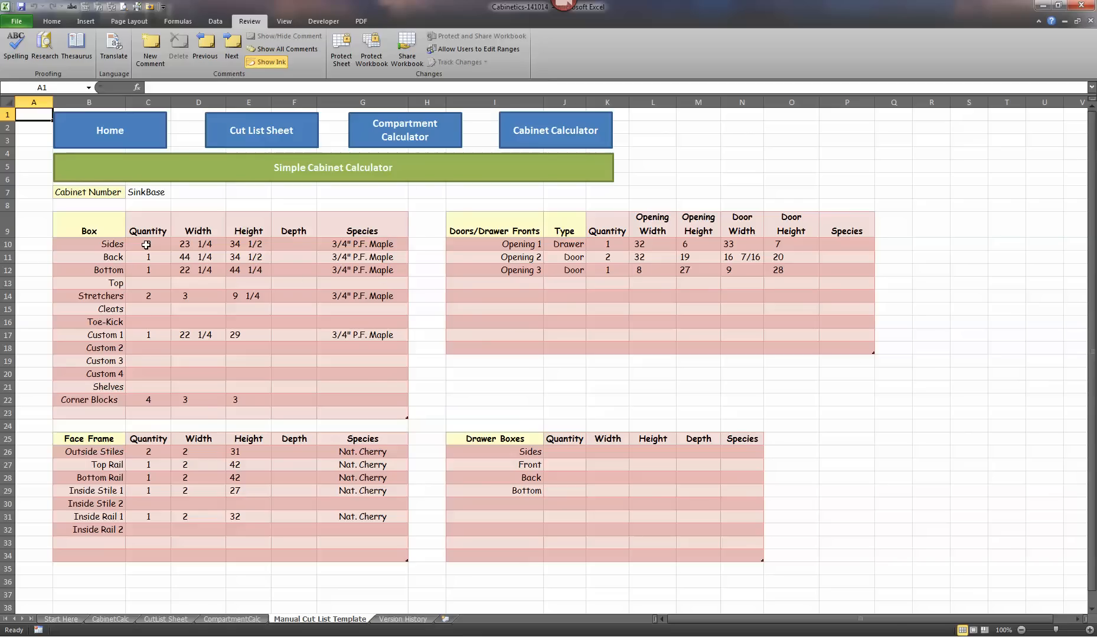
left_click_drag(145, 245, 404, 415)
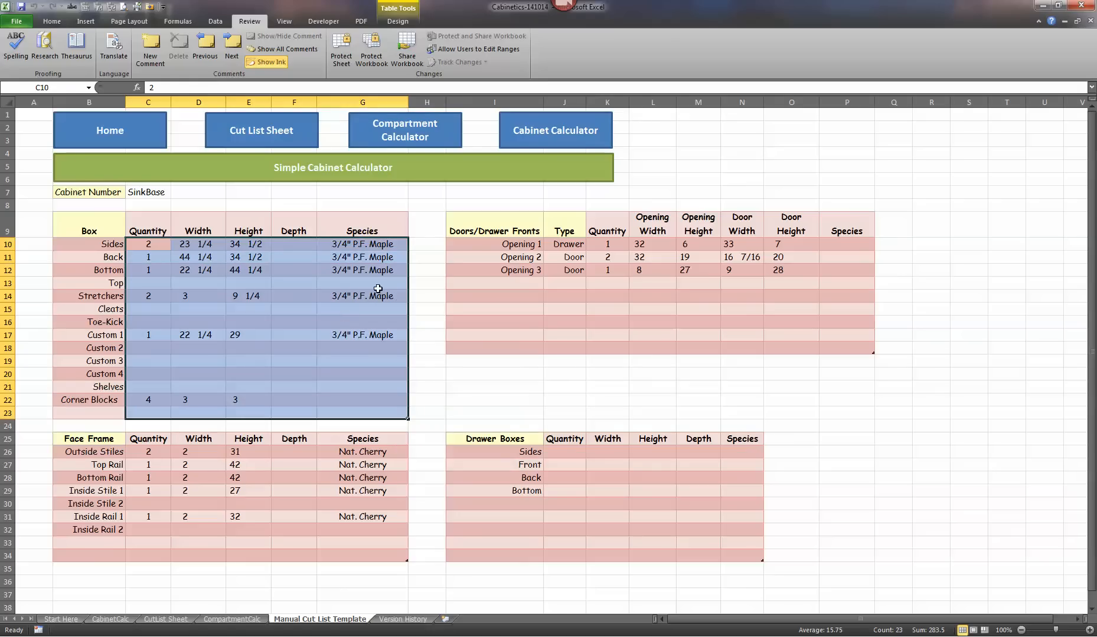
left_click(263, 258)
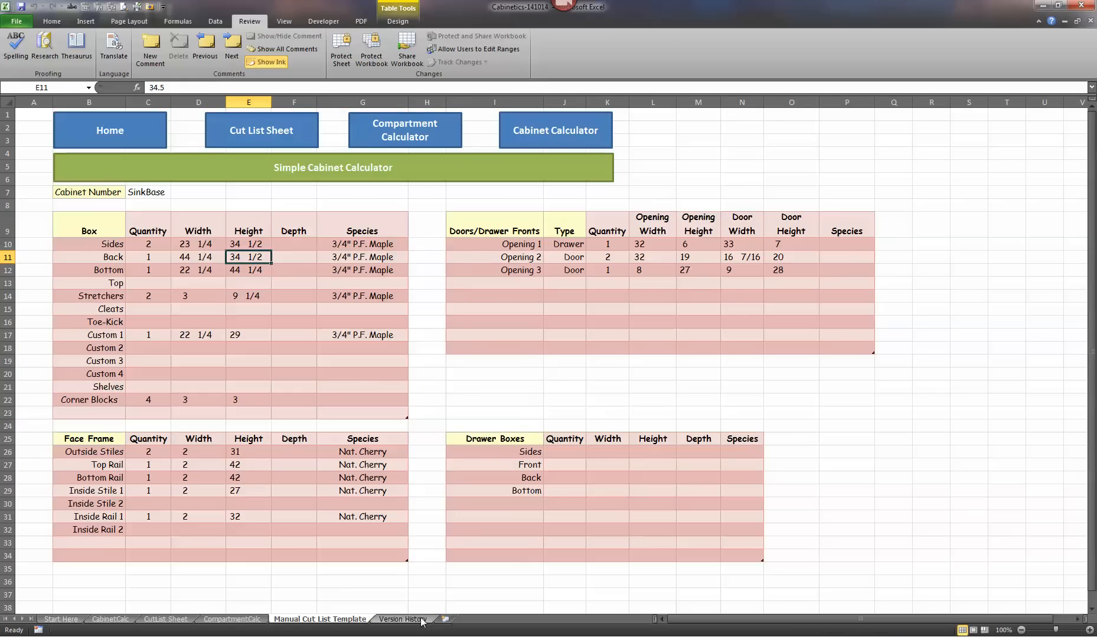
- Revisit the Cabinet Calculator sheet and return from it to the workbook's Start Here home page
left_click(106, 620)
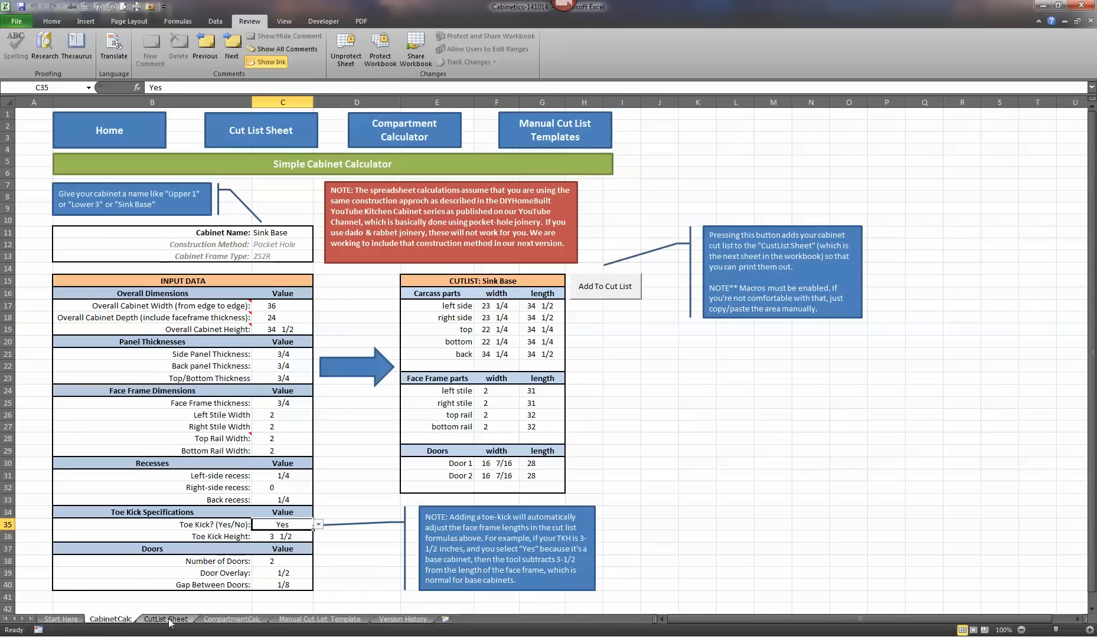
left_click(117, 132)
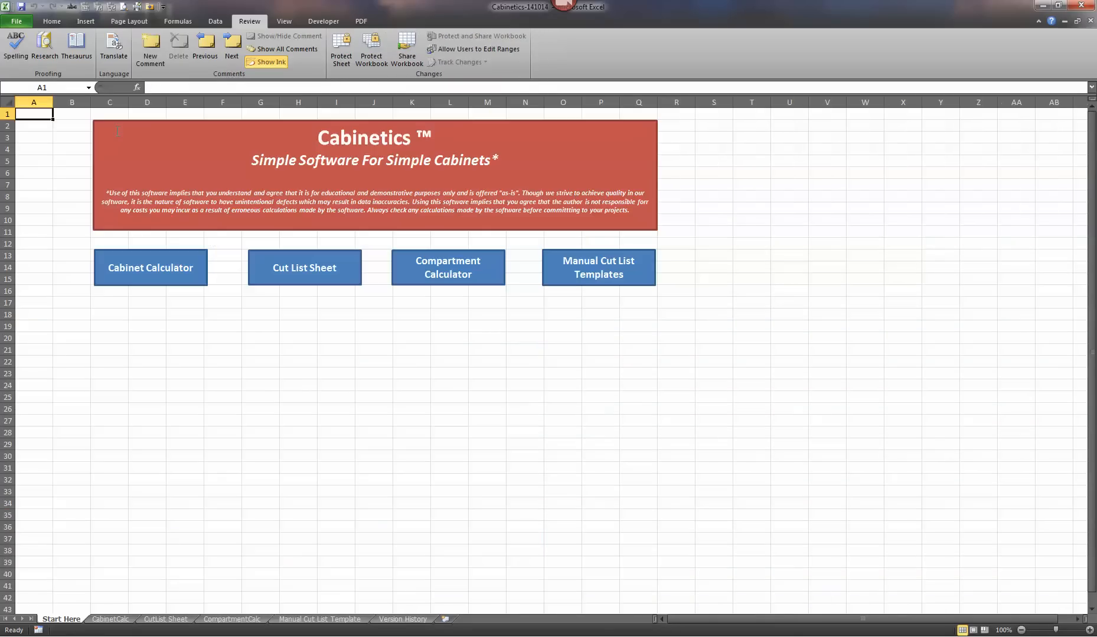